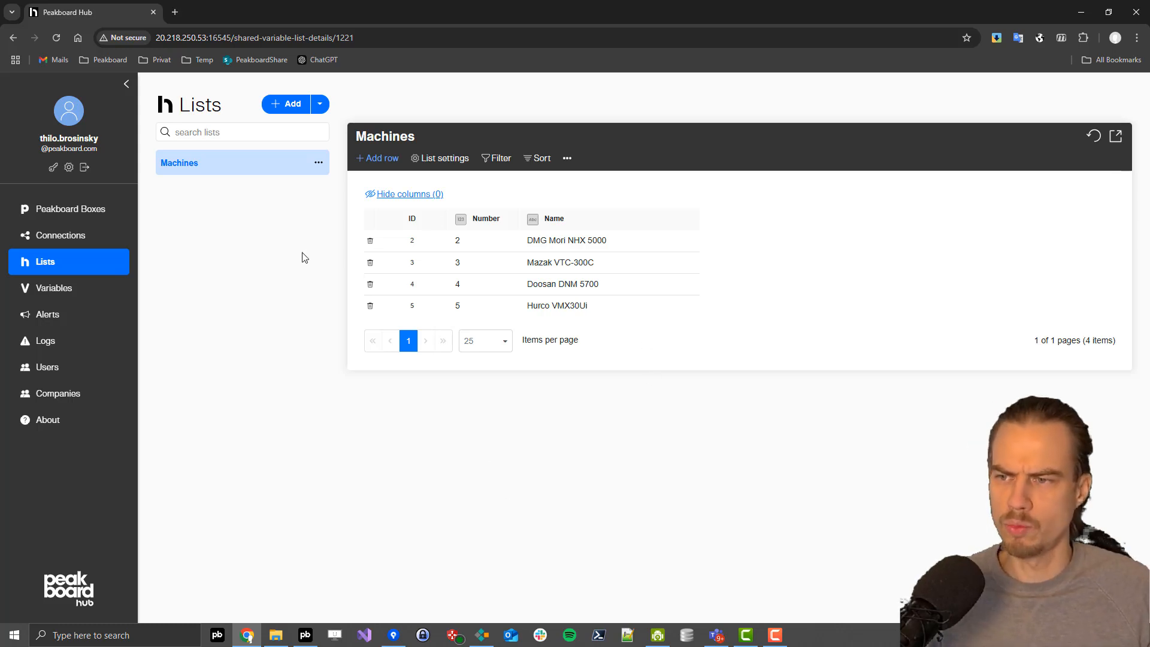
# Step: Create a new variable list named MachineState with a first column MachineNumber of type Number
pyautogui.click(295, 105)
pyautogui.click(481, 269)
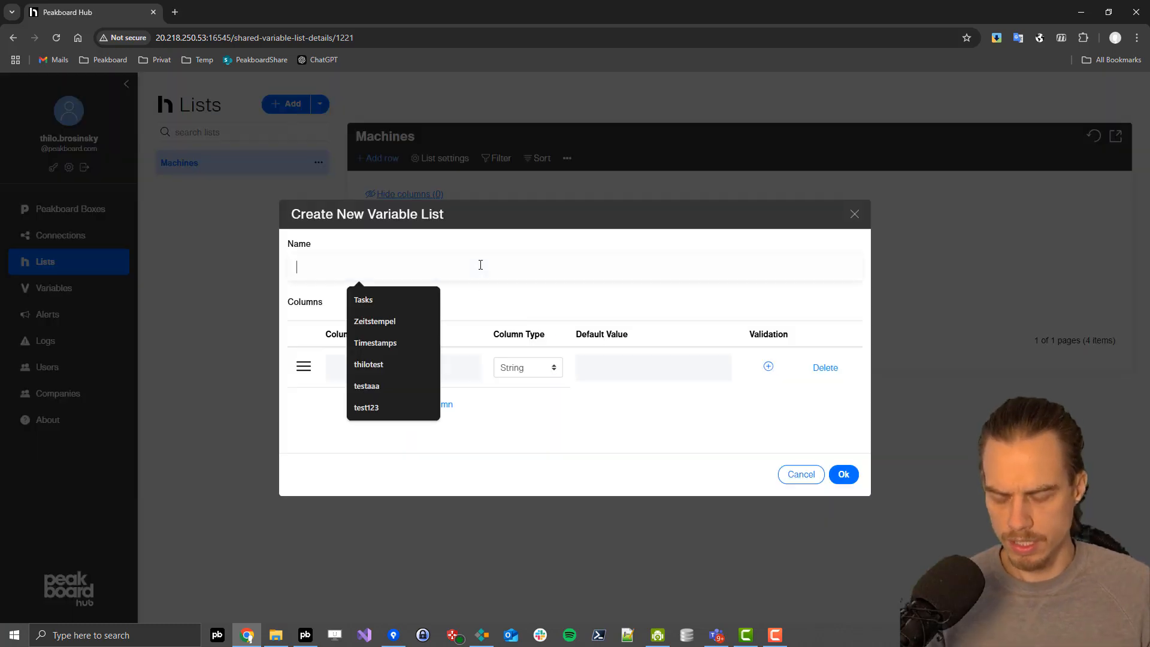
pyautogui.write('MachineState')
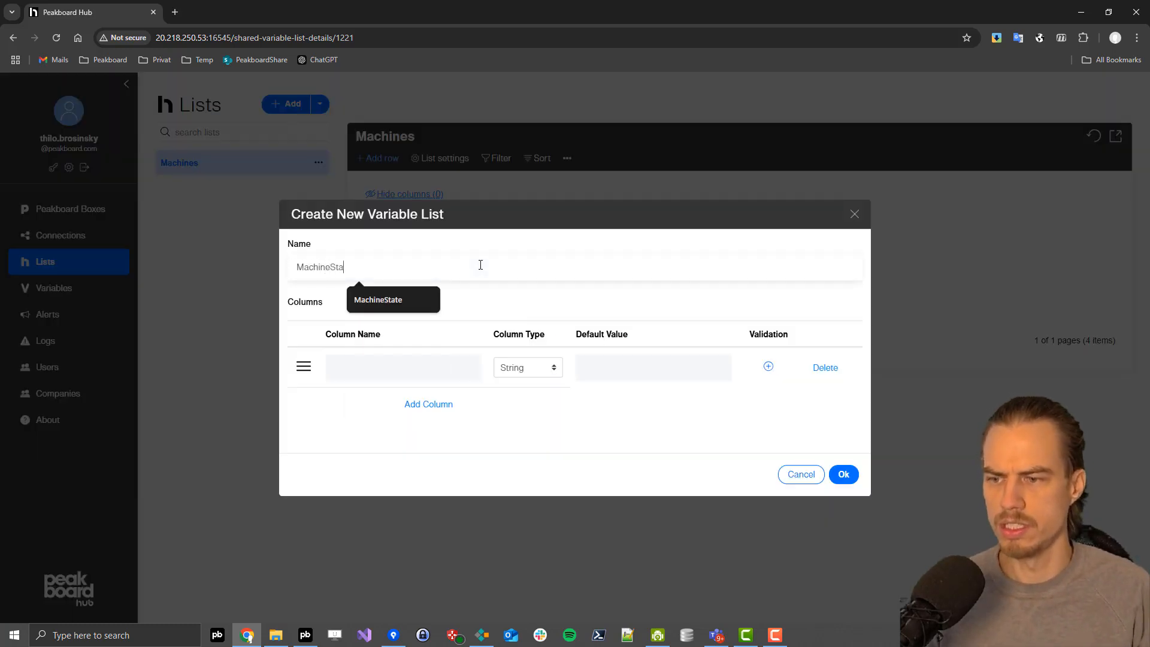
pyautogui.click(344, 371)
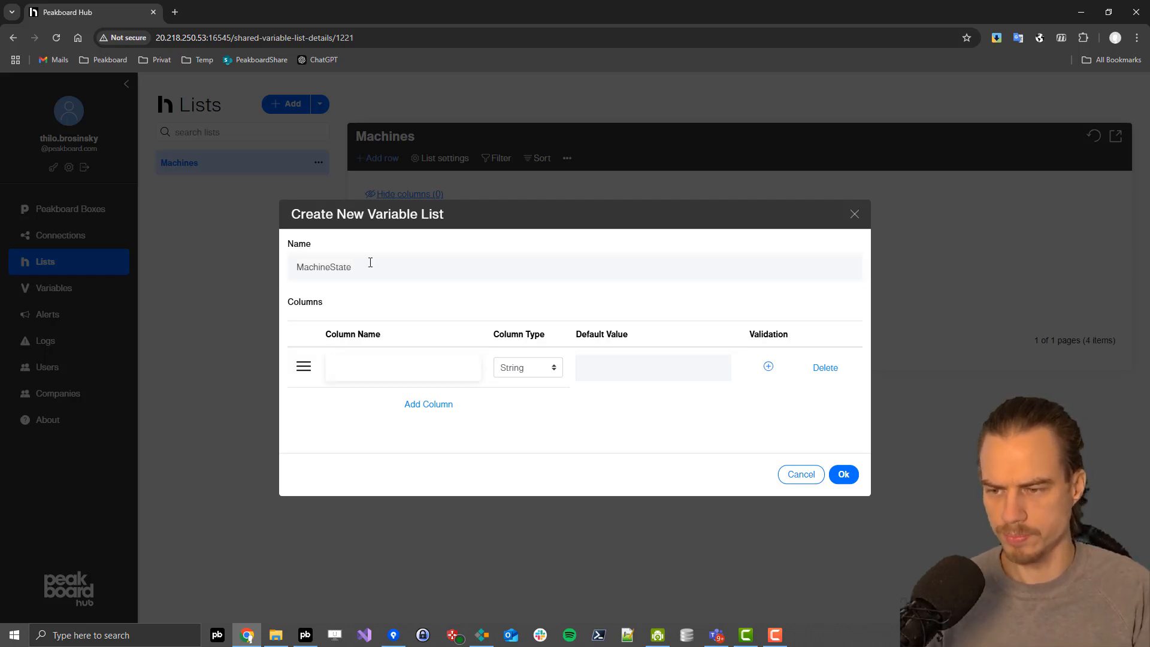
pyautogui.write('N')
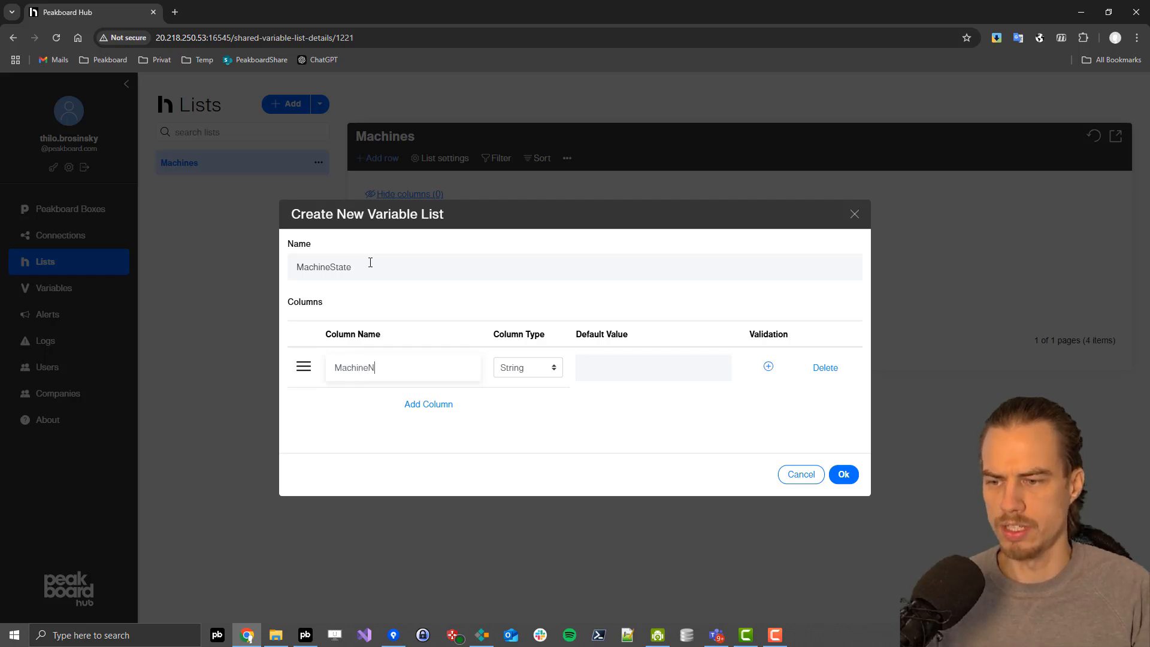
pyautogui.write('umber')
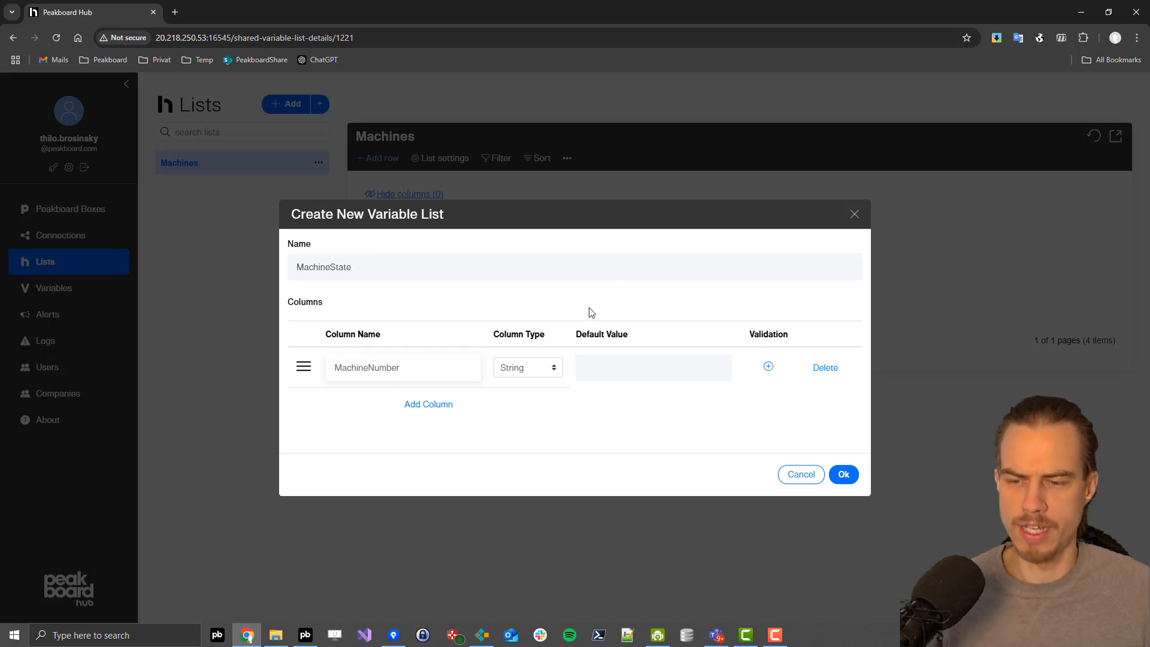
pyautogui.click(502, 369)
pyautogui.click(516, 422)
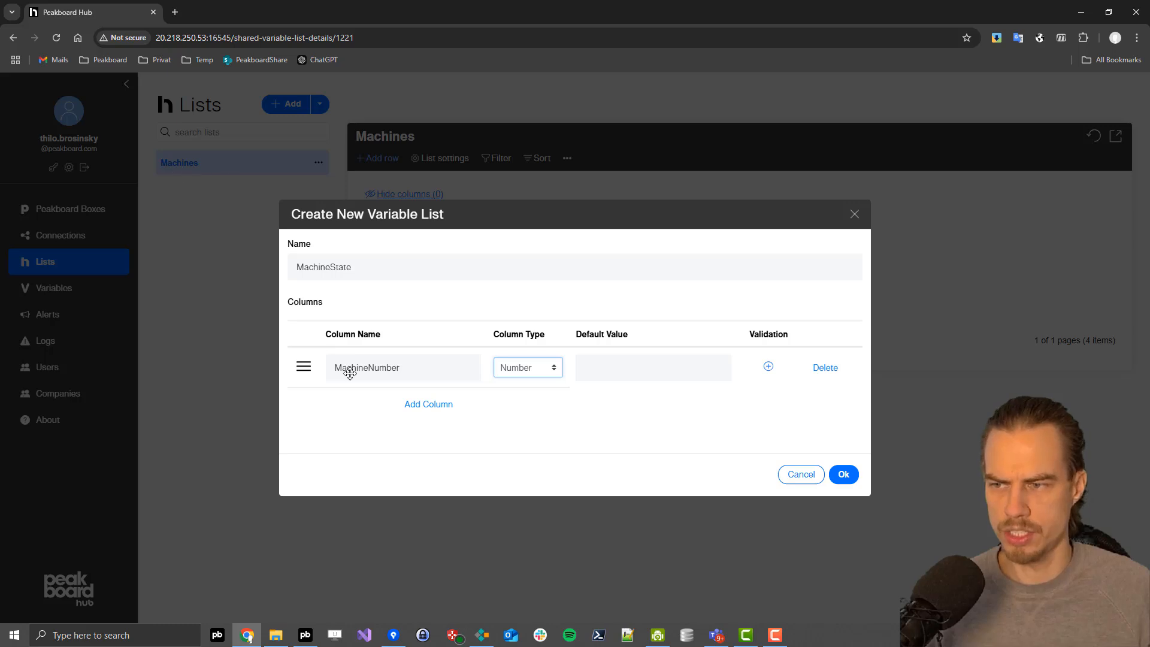
# Step: Add a second String column named State with the default value Ok
pyautogui.click(423, 405)
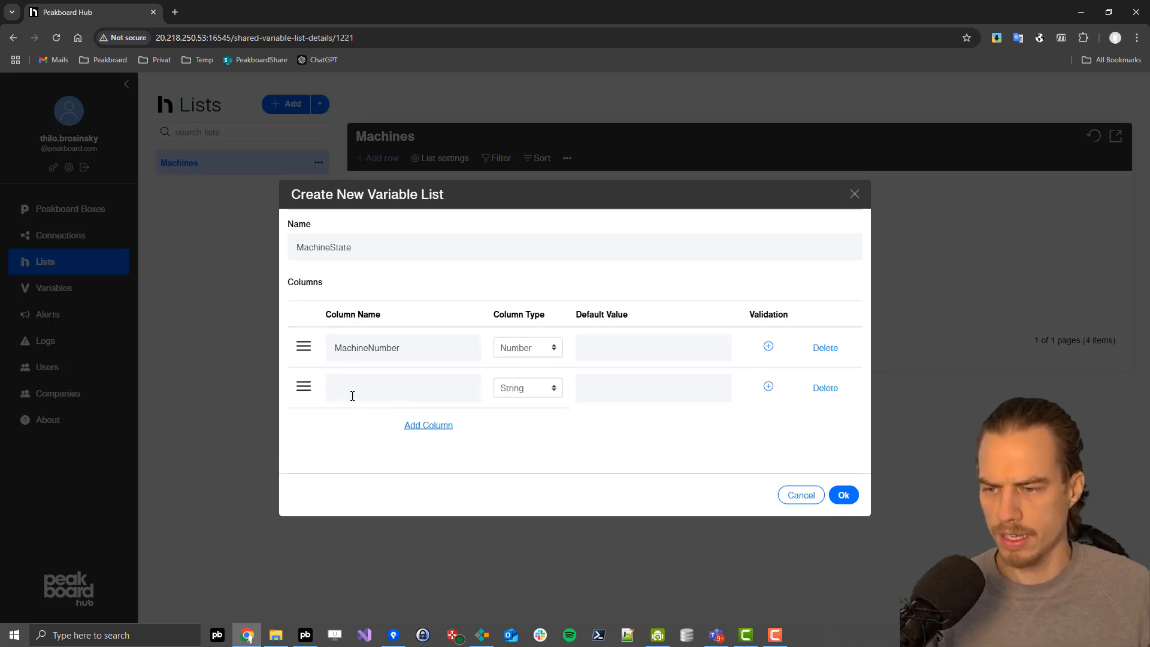
pyautogui.click(354, 392)
pyautogui.write('State')
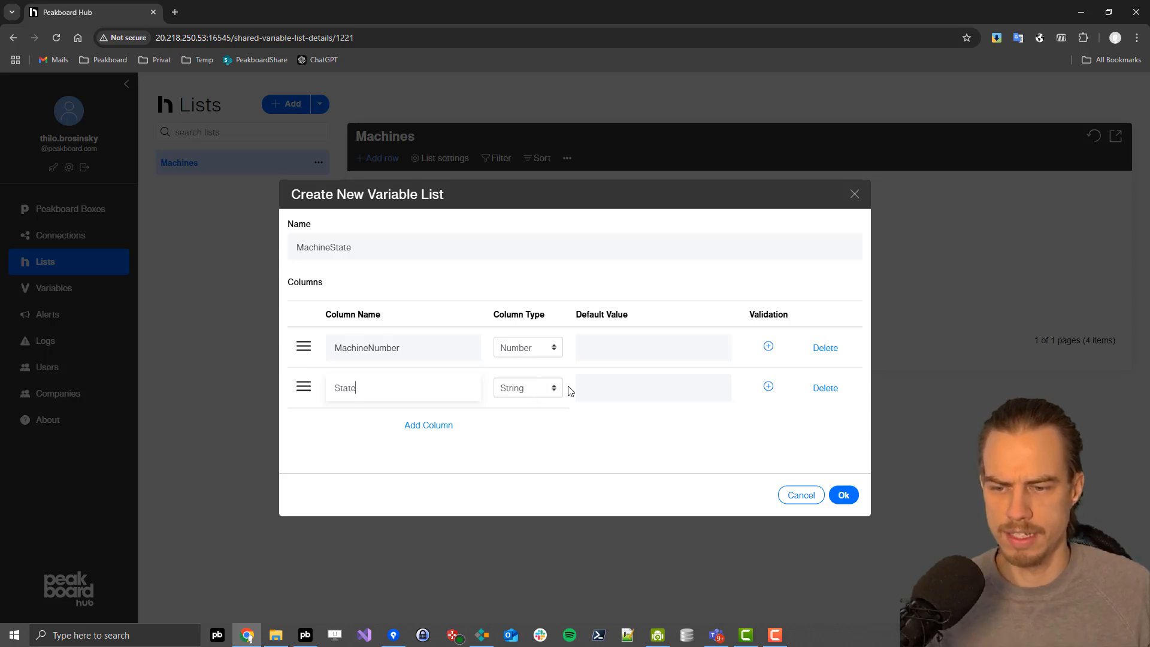
pyautogui.click(626, 384)
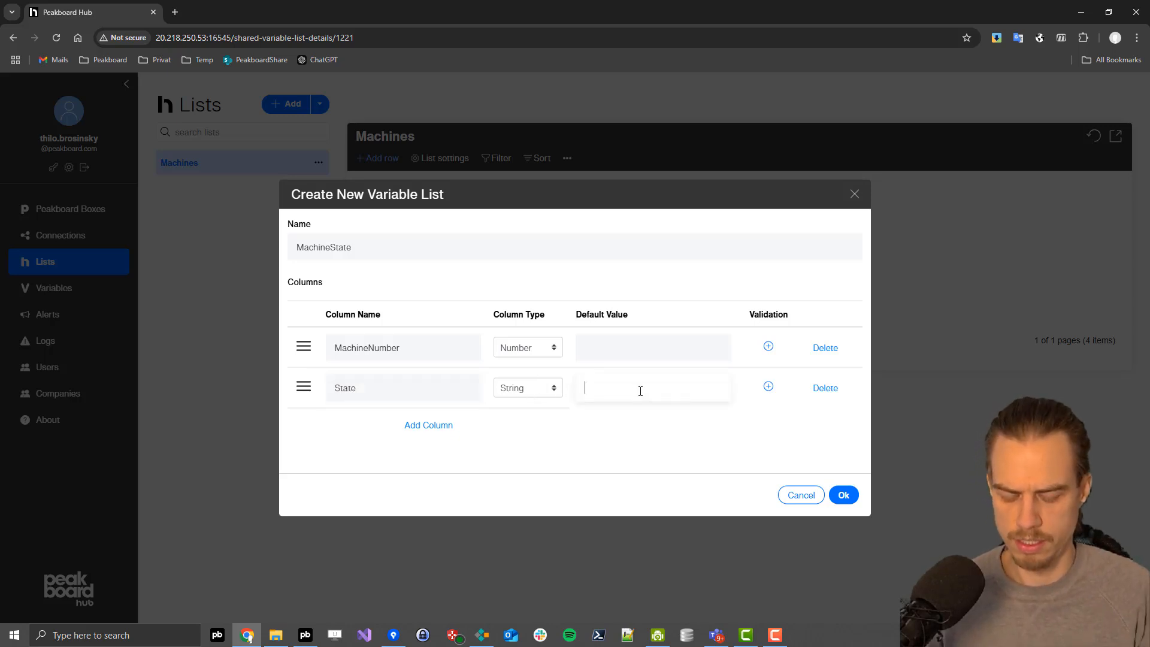
pyautogui.write('Ok')
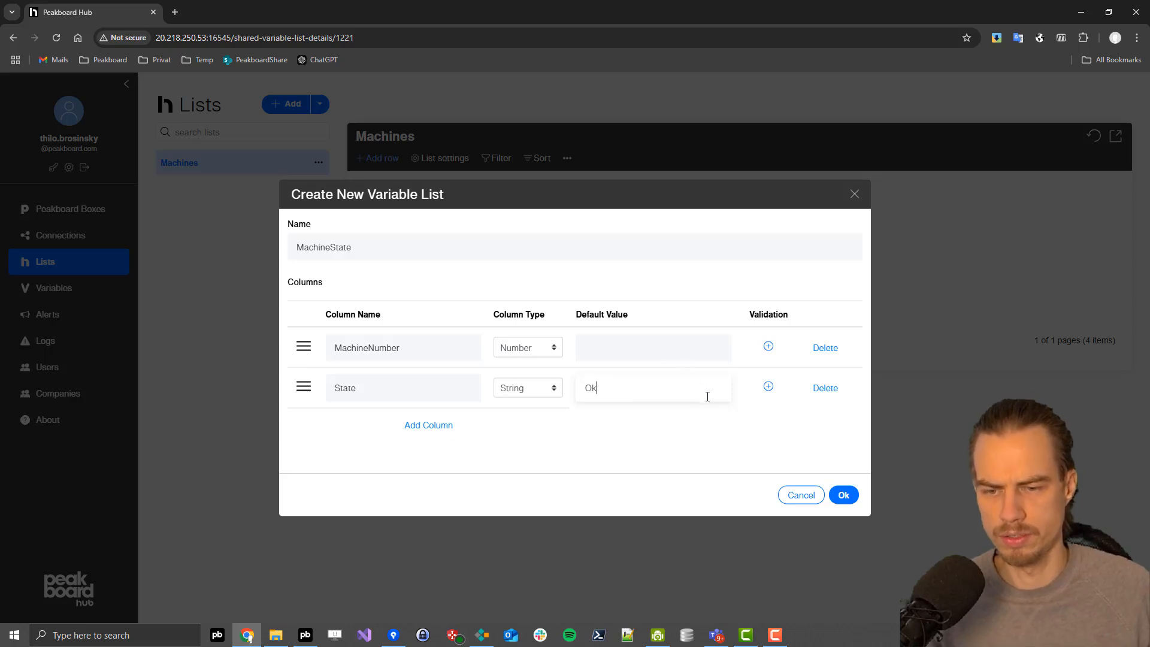
# Step: Set up List-type validation for the State column with Ok as an allowed string
pyautogui.click(769, 388)
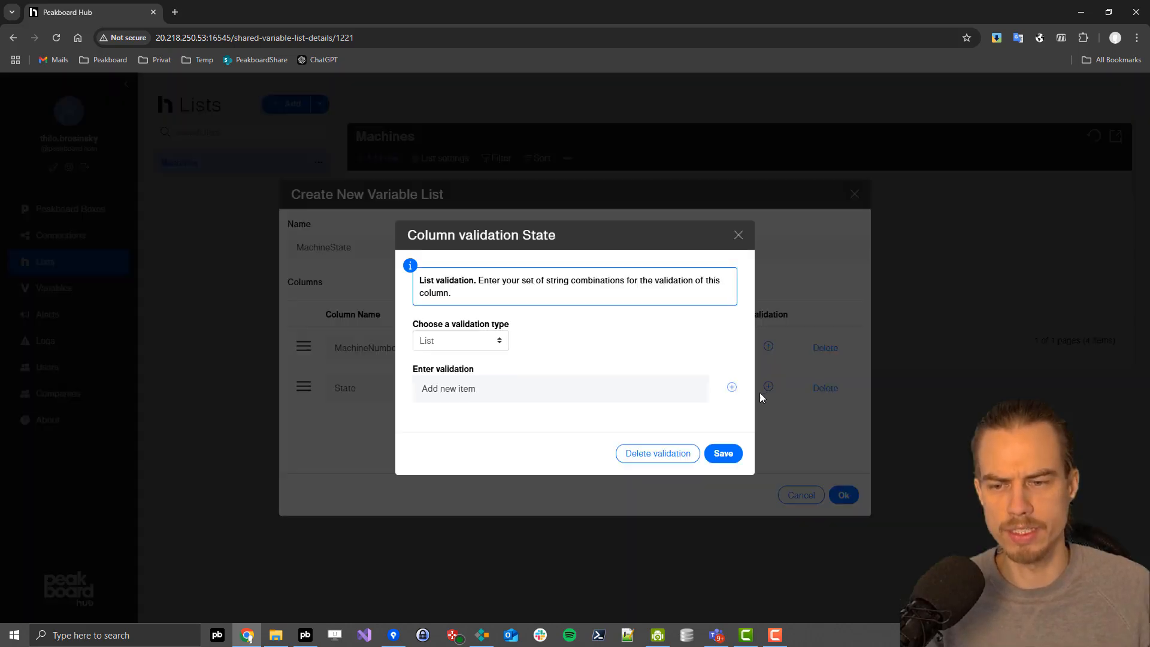
pyautogui.click(438, 344)
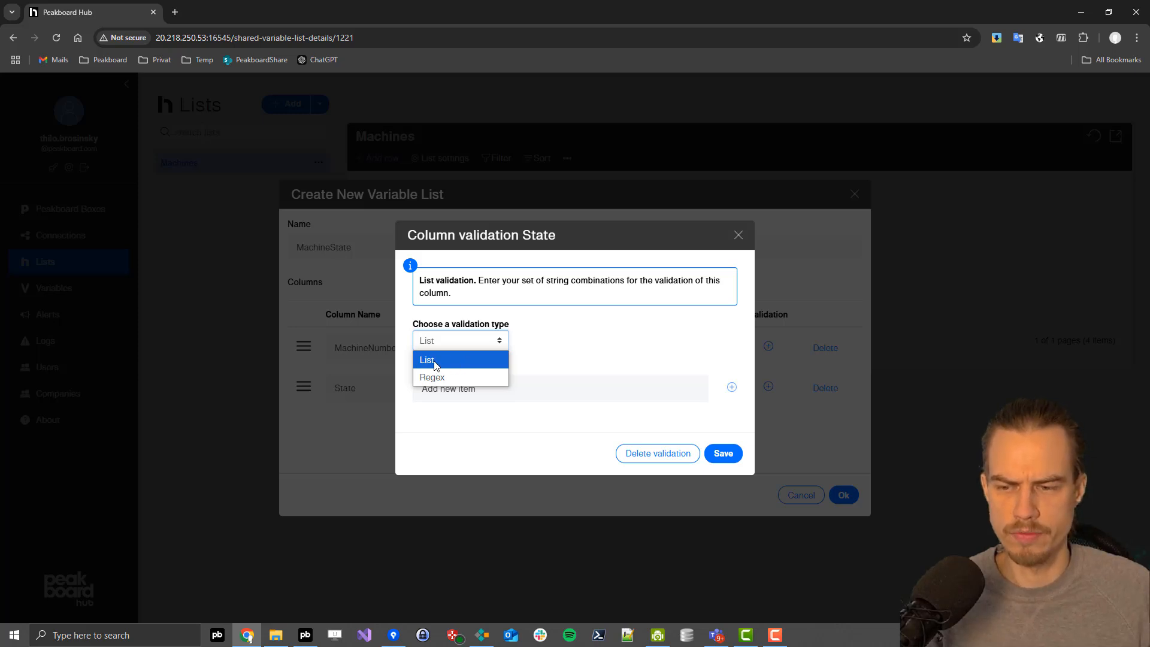
pyautogui.click(439, 361)
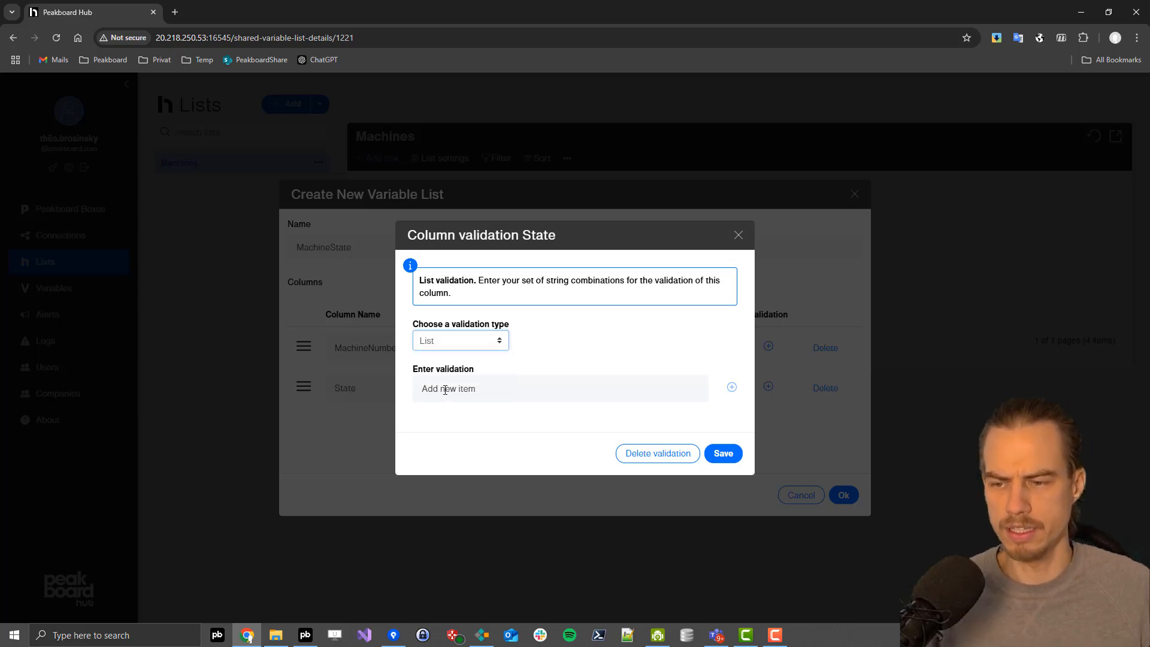
pyautogui.click(445, 390)
pyautogui.write('Ok')
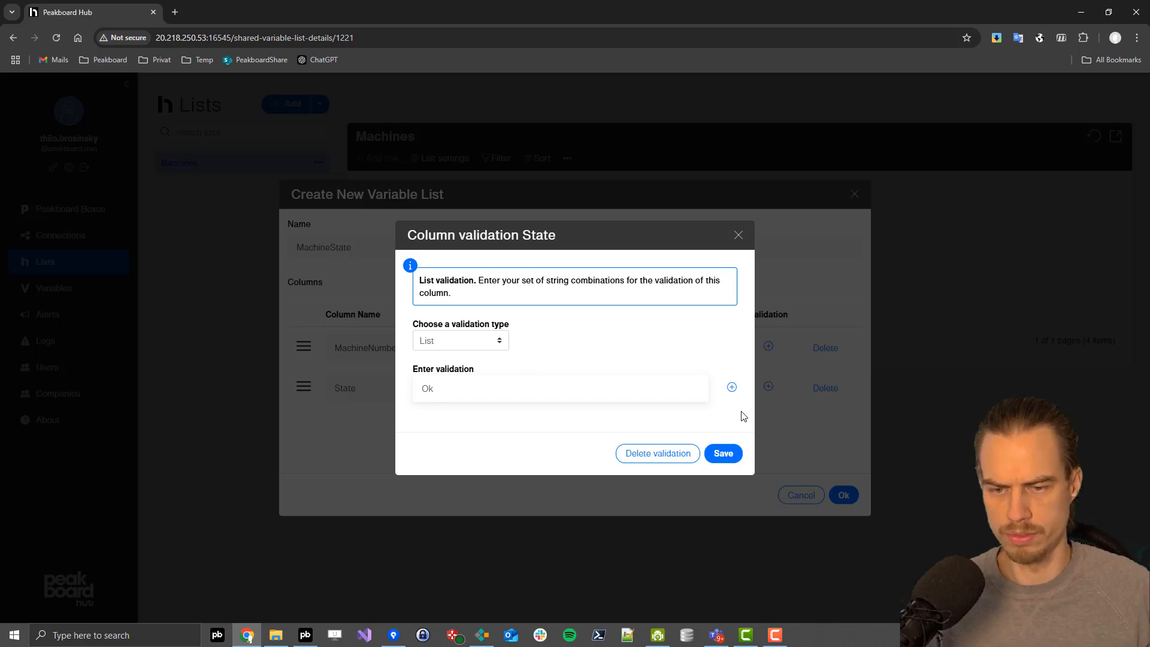
pyautogui.click(731, 387)
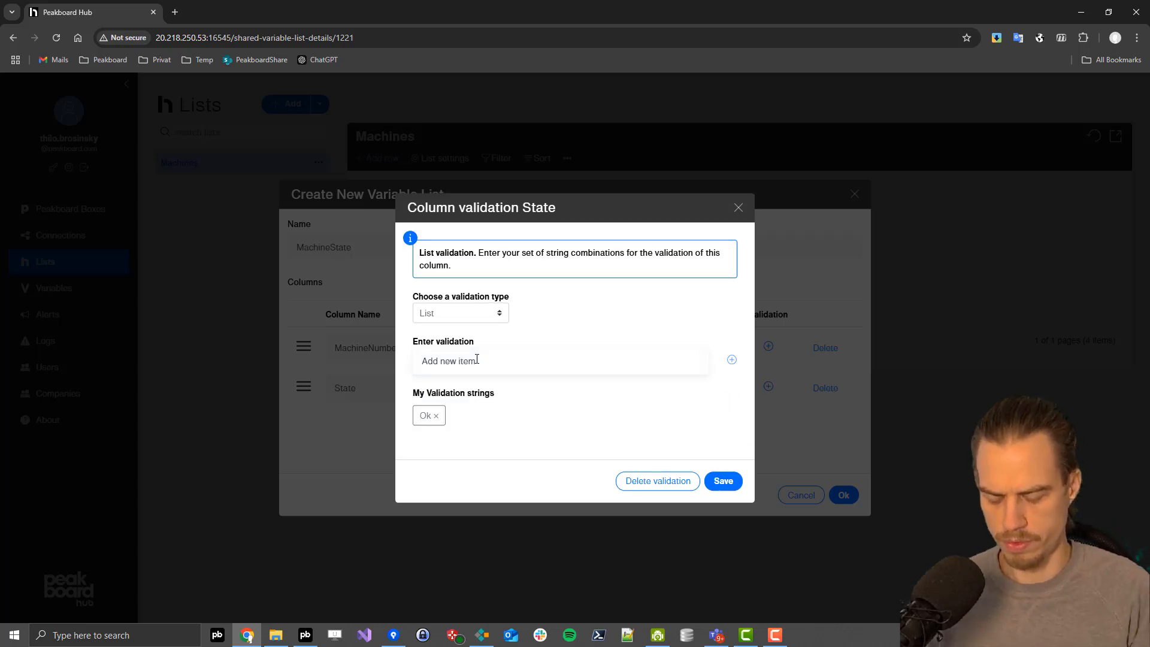
# Step: Add Problem to the State column's validation strings
pyautogui.click(477, 360)
pyautogui.write('B')
pyautogui.press('BackSpace')
pyautogui.write('Proble')
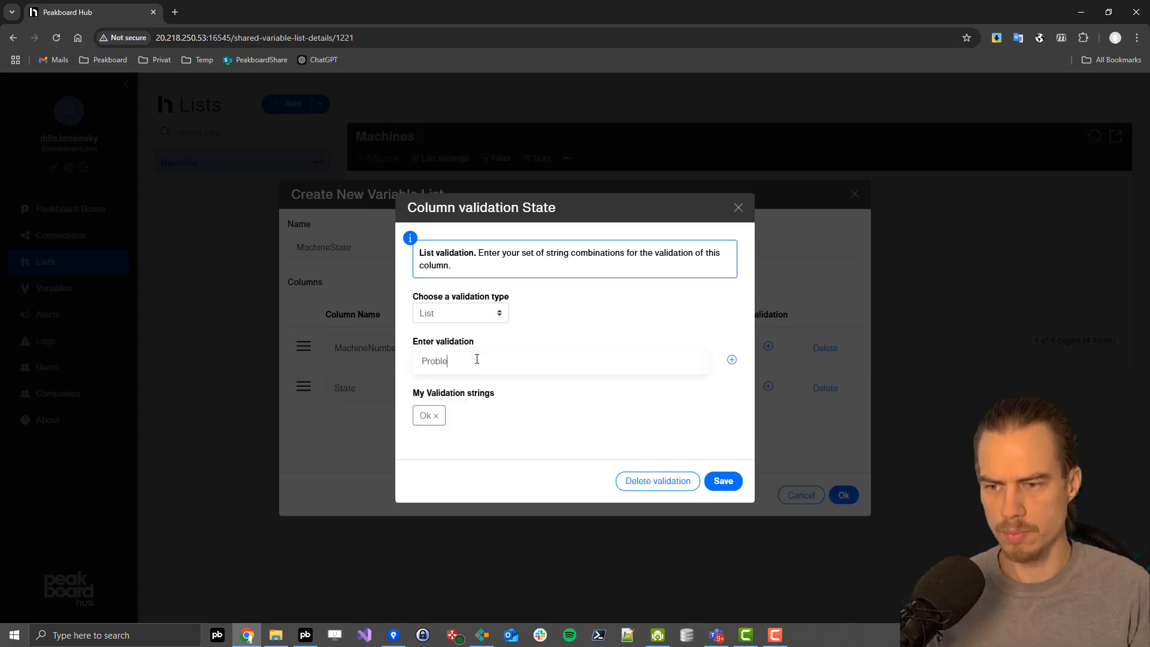
pyautogui.write('m')
pyautogui.click(732, 359)
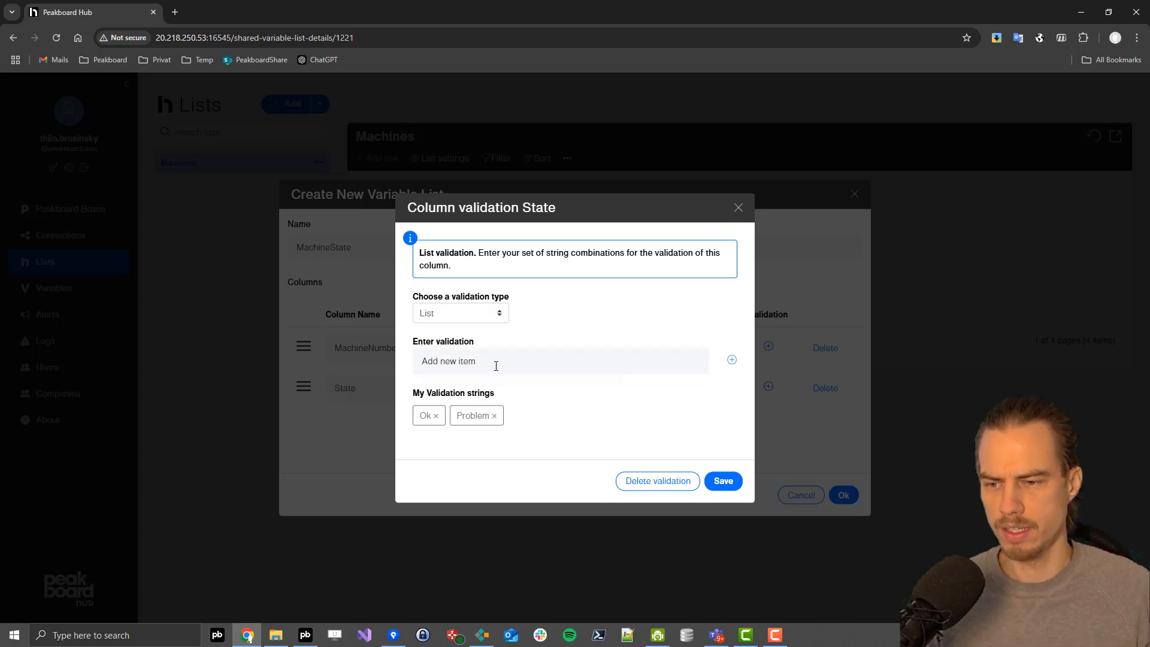
# Step: Add Maintenance to the State column's validation strings and save the new MachineState list with this validation
pyautogui.click(496, 366)
pyautogui.write('Mainte')
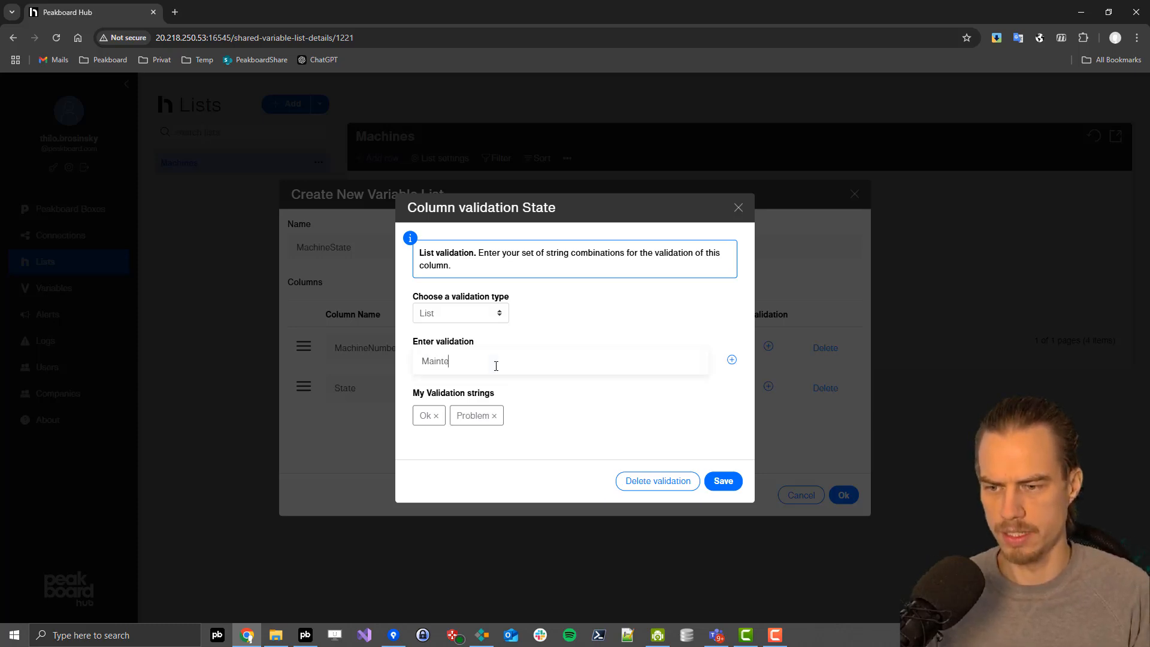
pyautogui.write('nance')
pyautogui.click(732, 359)
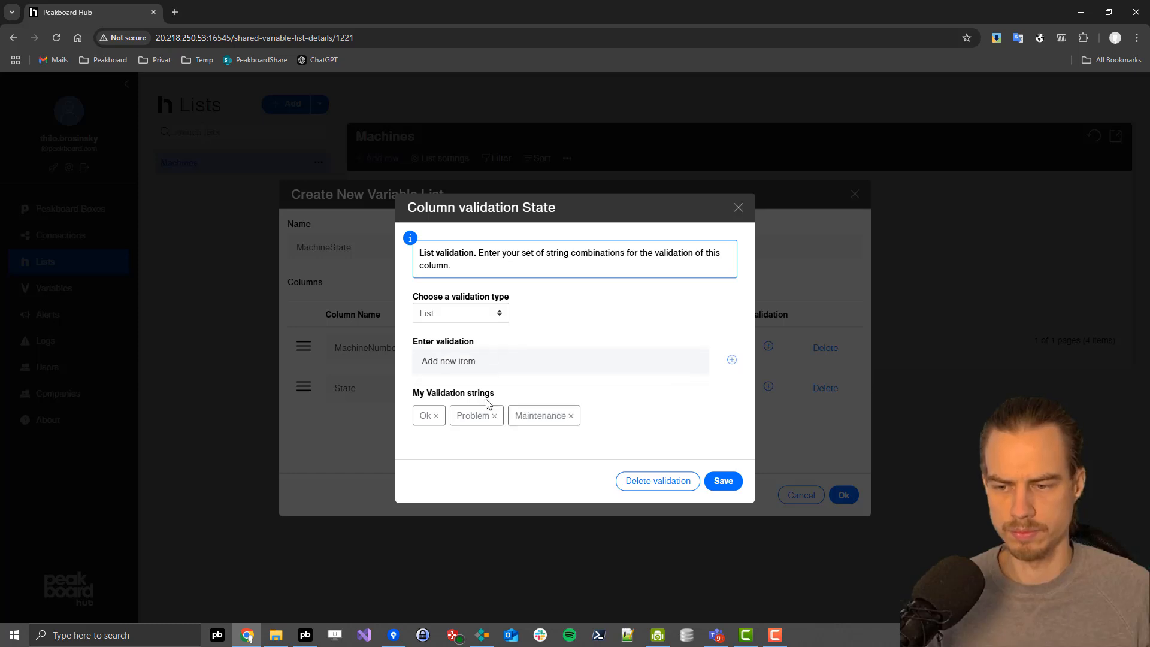
pyautogui.click(724, 481)
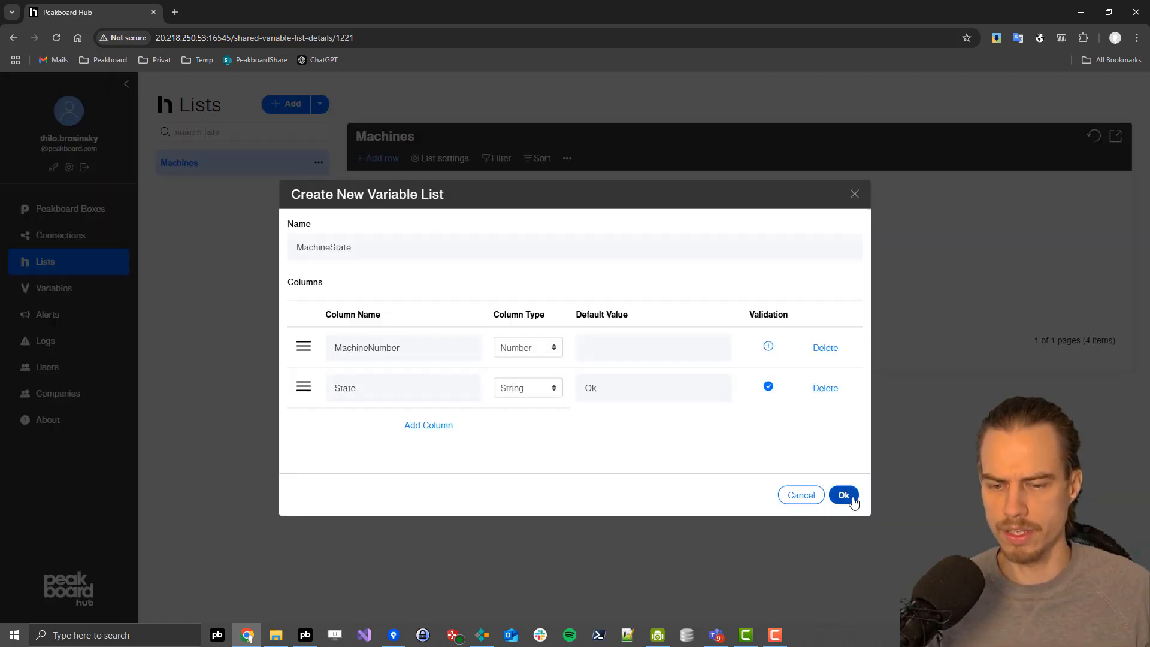
pyautogui.click(853, 501)
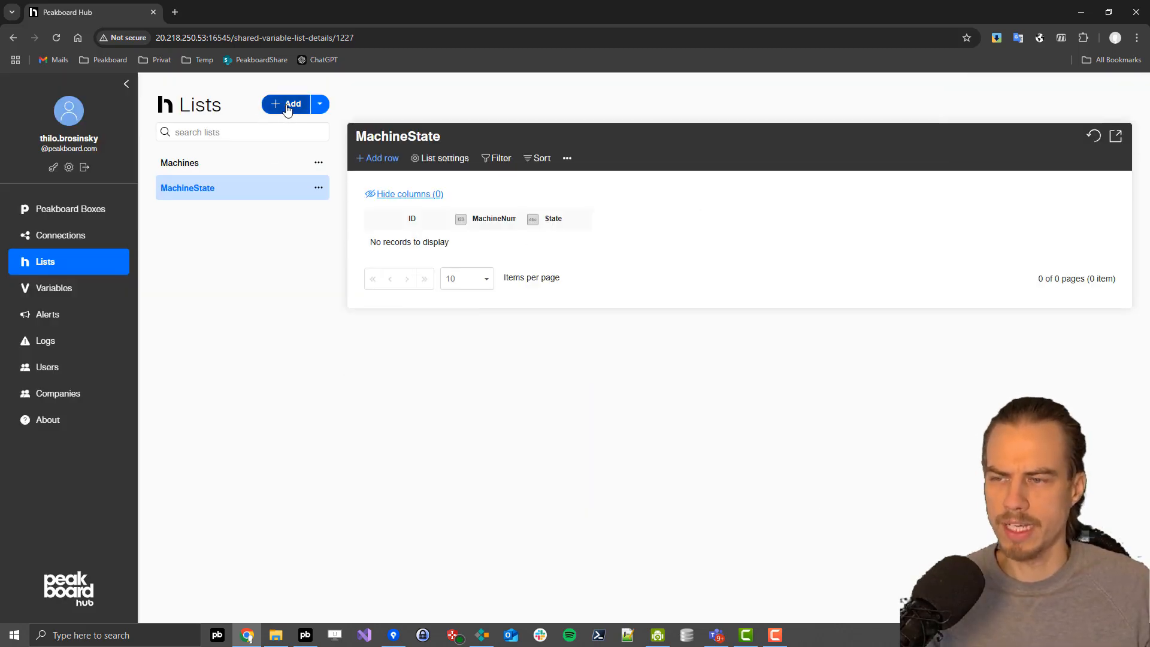
# Step: Examine the mode options for importing a variable list from a CSV file and close the dialog without importing
pyautogui.click(322, 105)
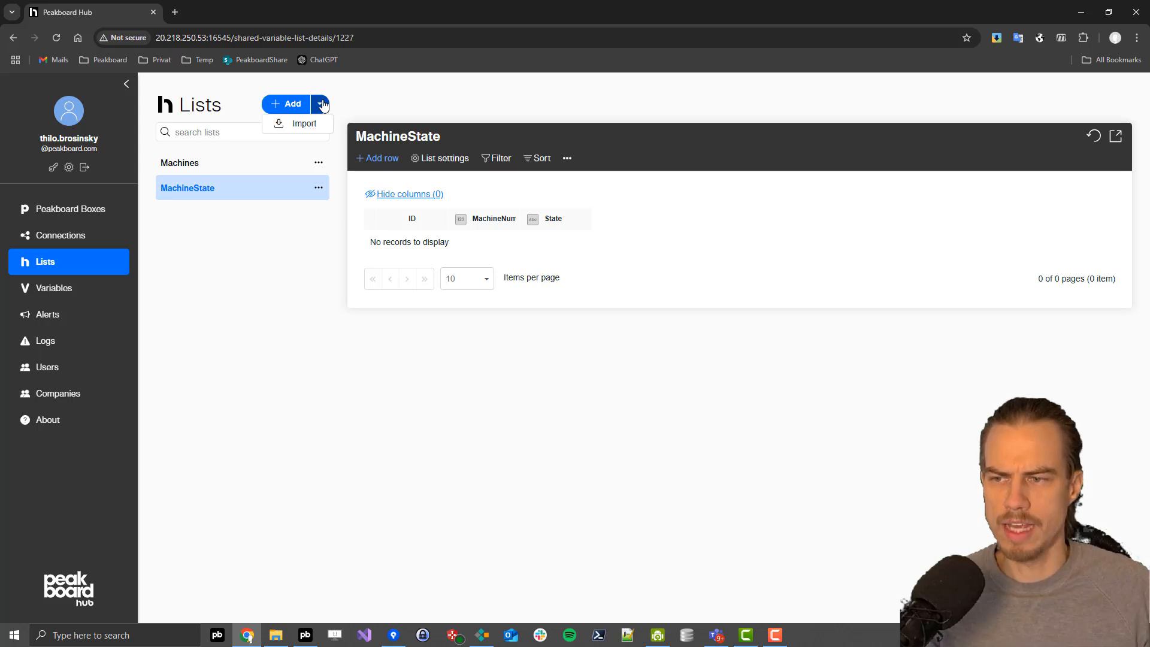
pyautogui.click(303, 123)
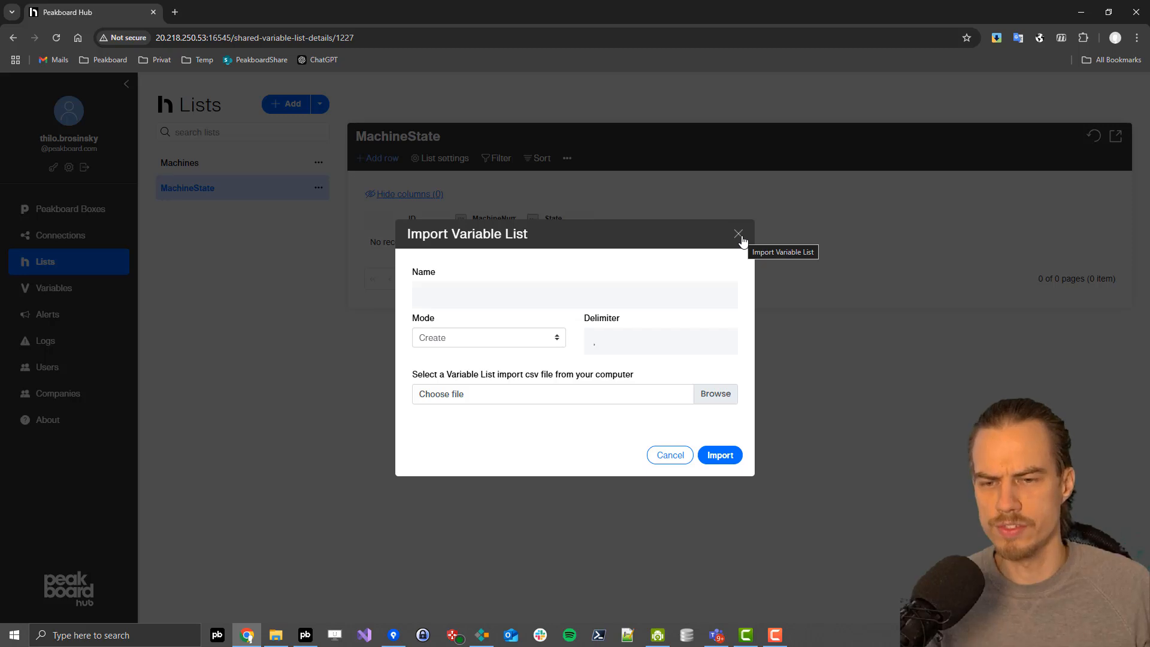
pyautogui.click(471, 337)
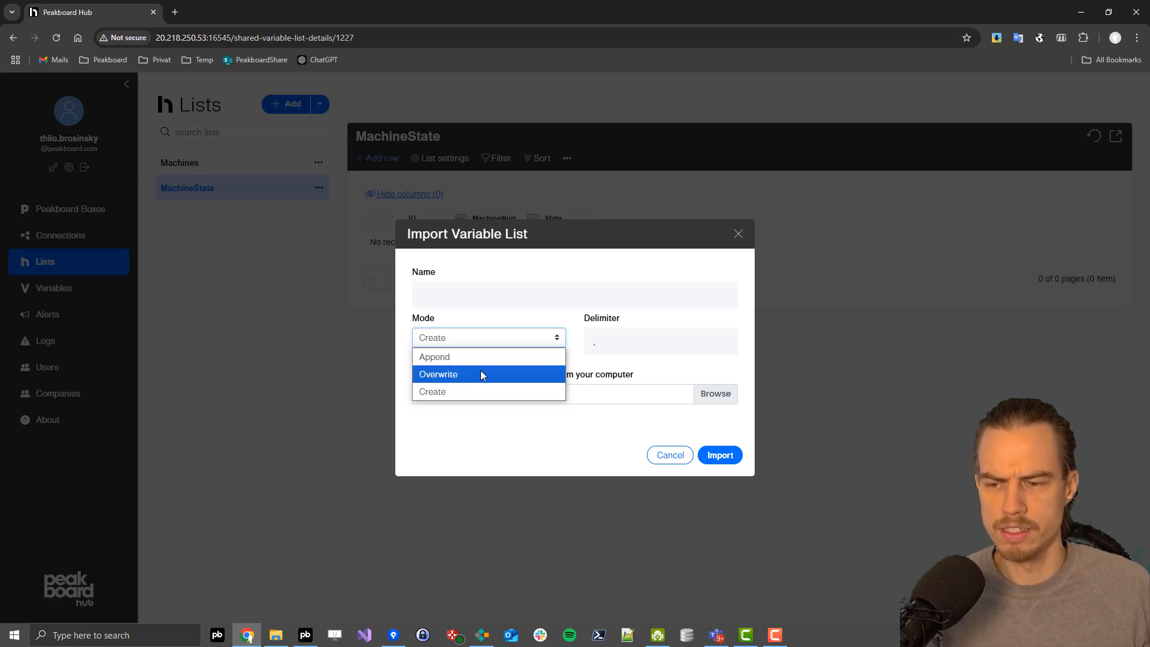
pyautogui.click(677, 275)
pyautogui.click(737, 235)
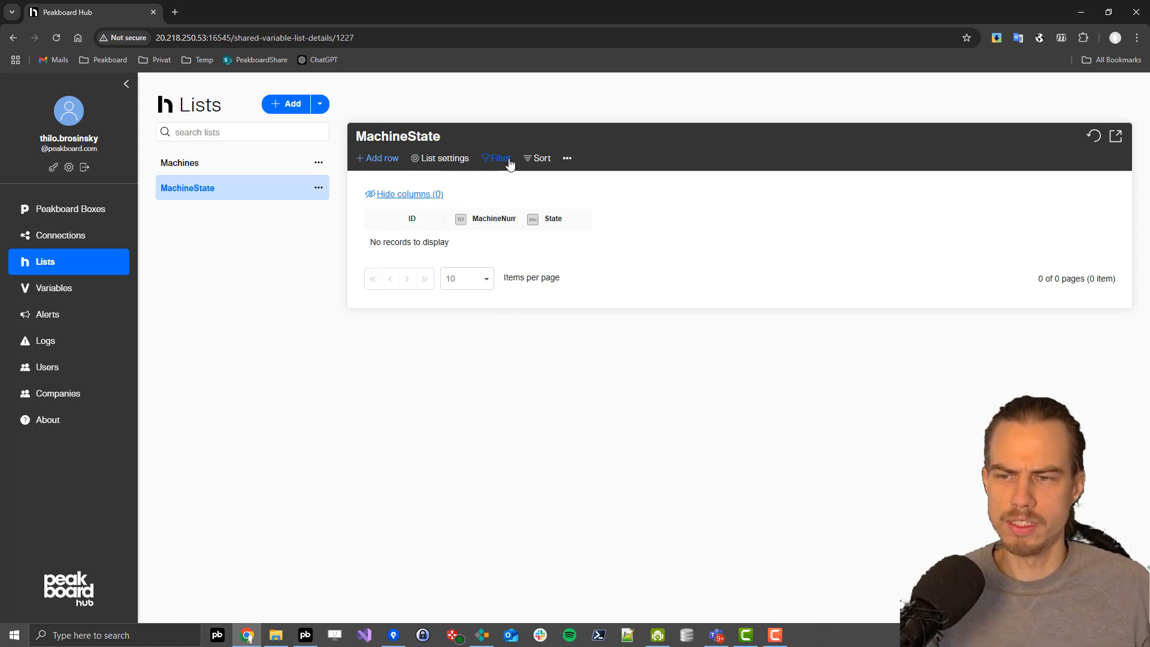
# Step: Filter the Machines list to rows whose Name starts with DMG, and remove the filter again
pyautogui.click(256, 163)
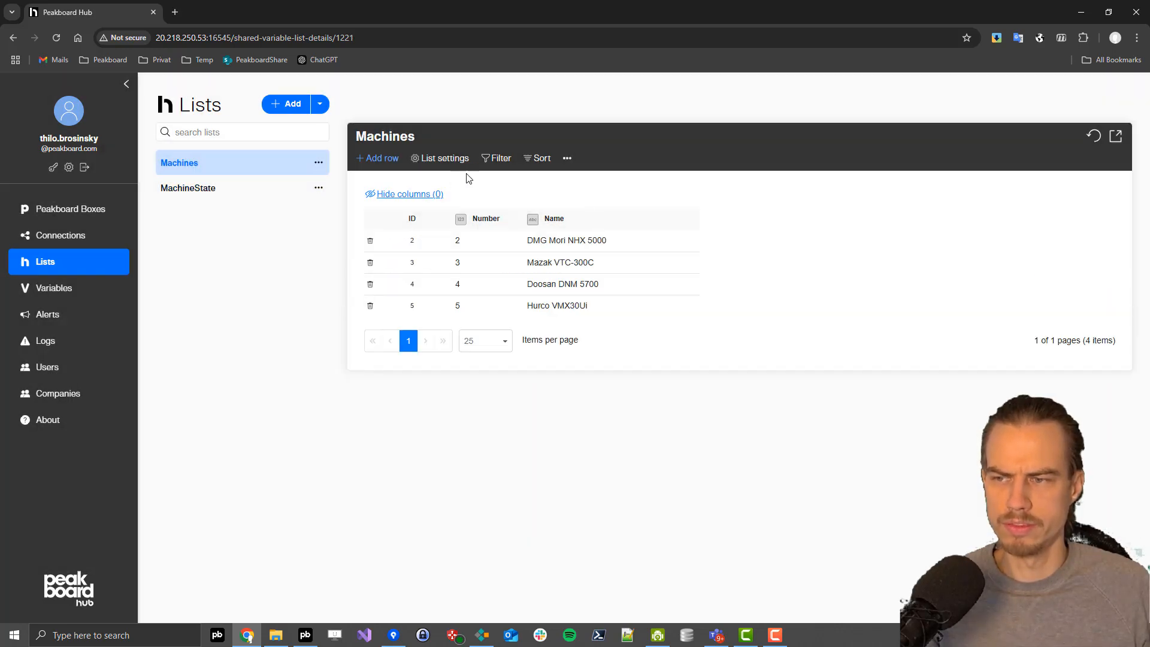
pyautogui.click(498, 159)
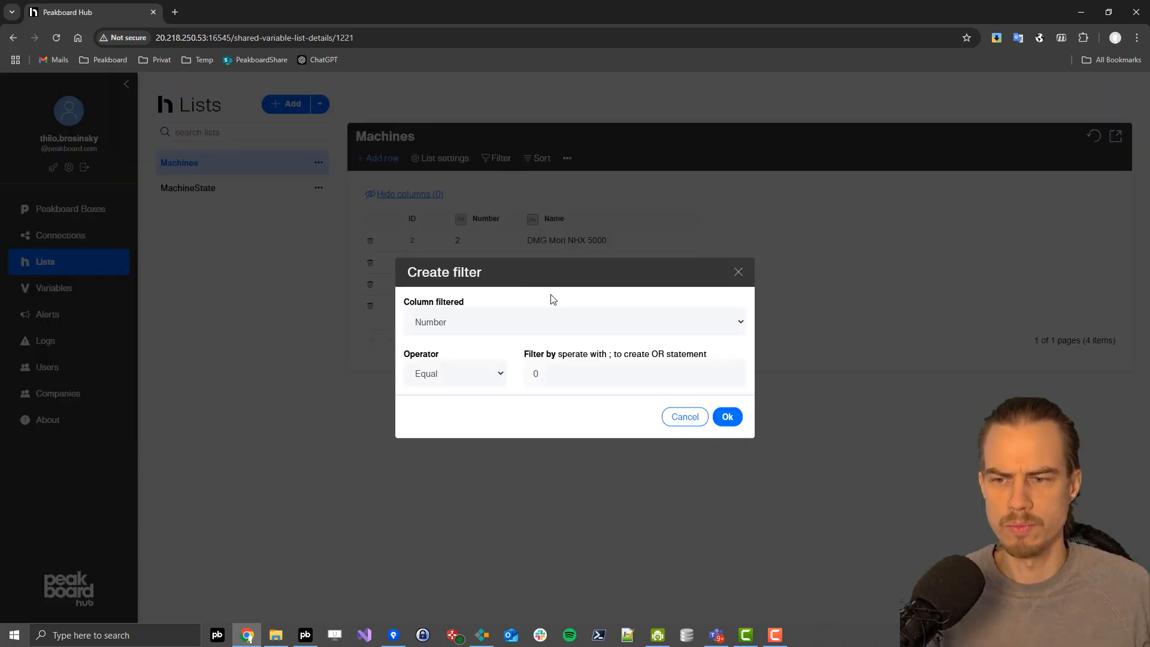
pyautogui.click(457, 322)
pyautogui.click(458, 323)
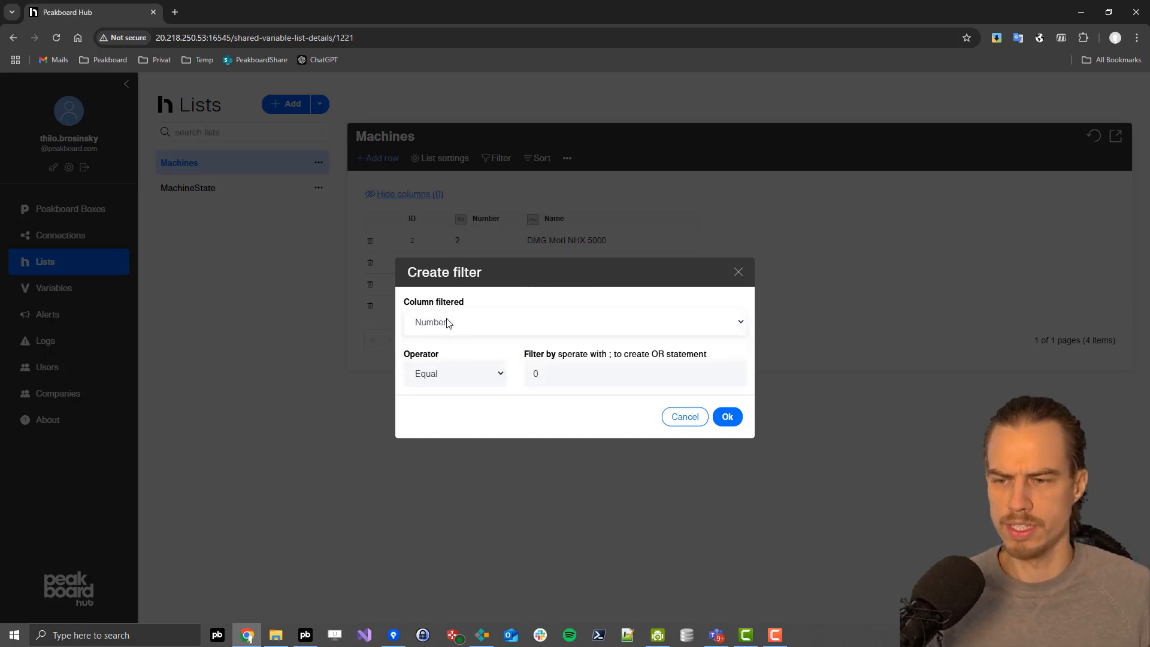
pyautogui.click(448, 324)
pyautogui.click(438, 359)
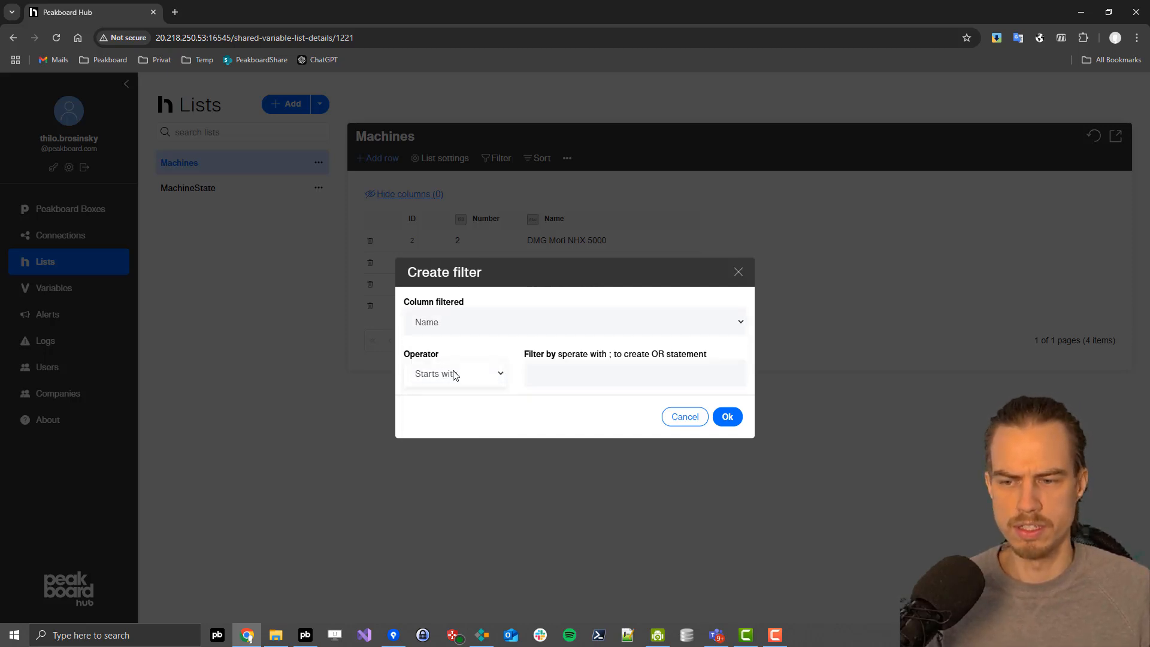
pyautogui.click(573, 372)
pyautogui.write('DMG')
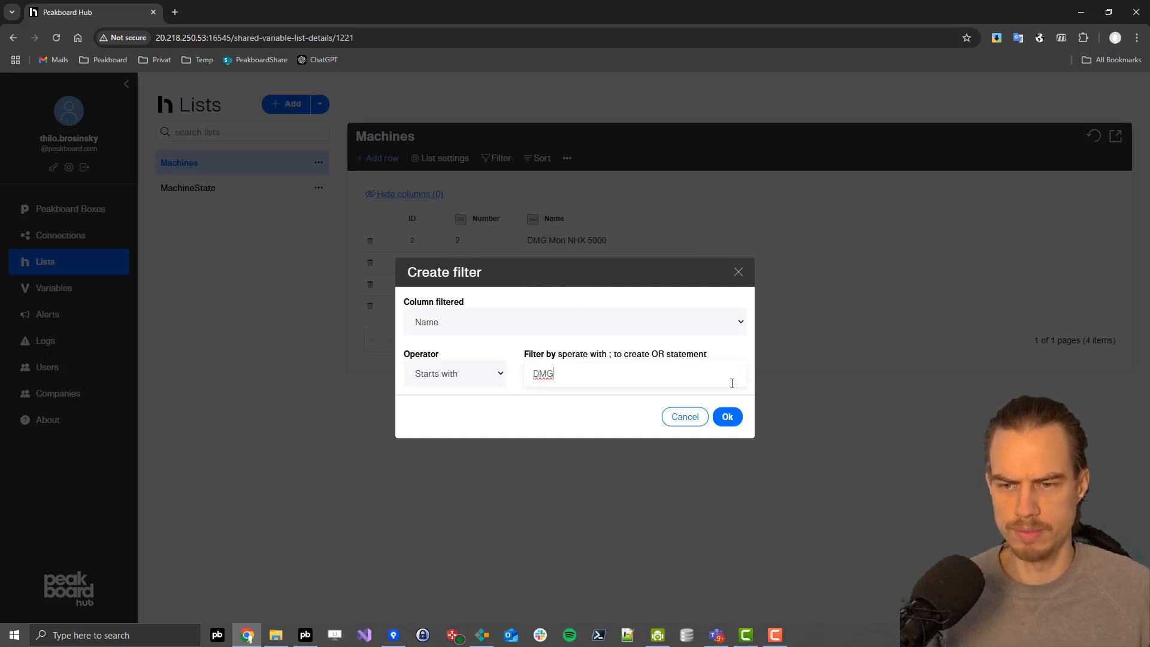
pyautogui.click(726, 418)
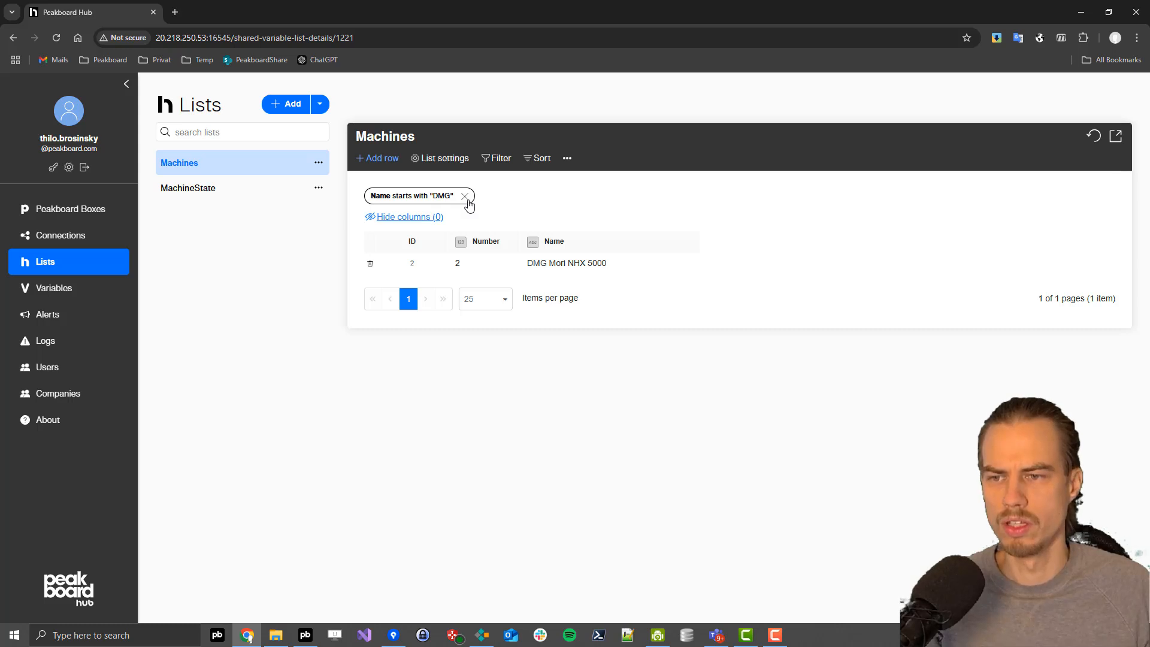
pyautogui.click(465, 197)
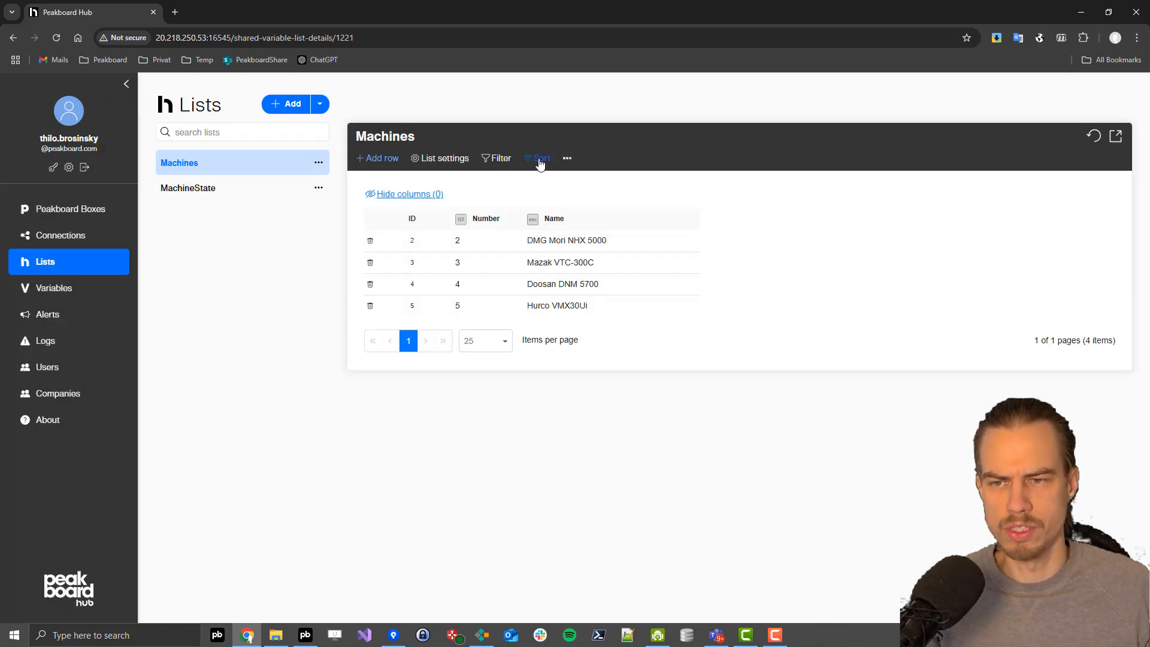
# Step: Sort the Machines list by Name in ascending order, and remove the sorting again
pyautogui.click(540, 161)
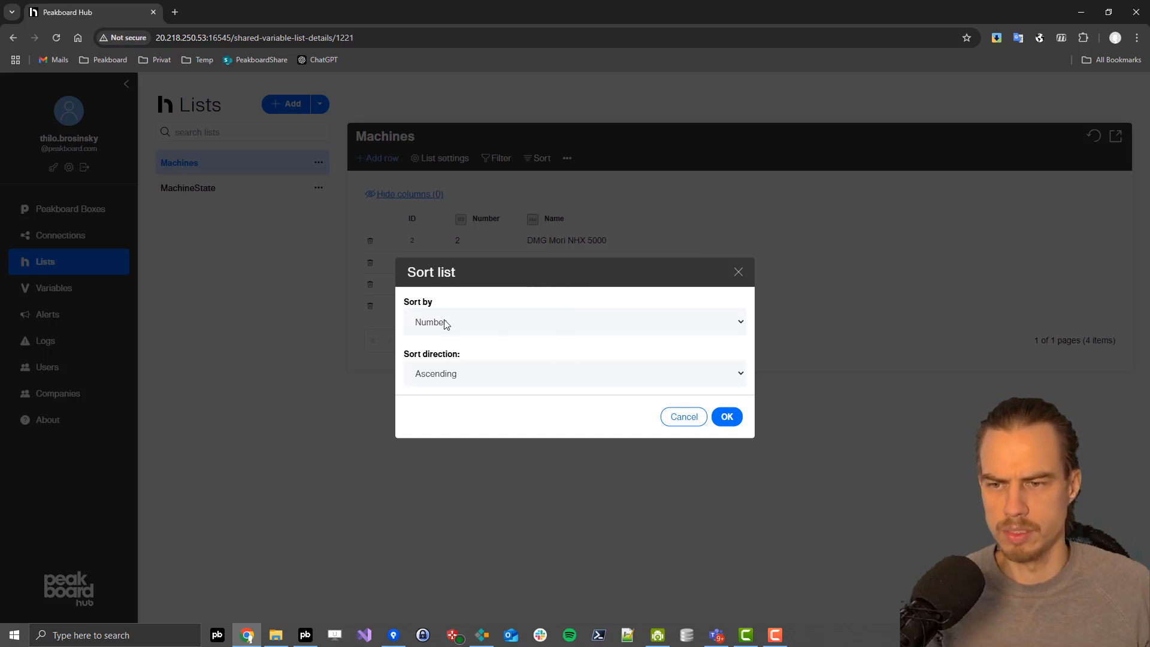
pyautogui.click(445, 325)
pyautogui.click(446, 361)
pyautogui.click(727, 416)
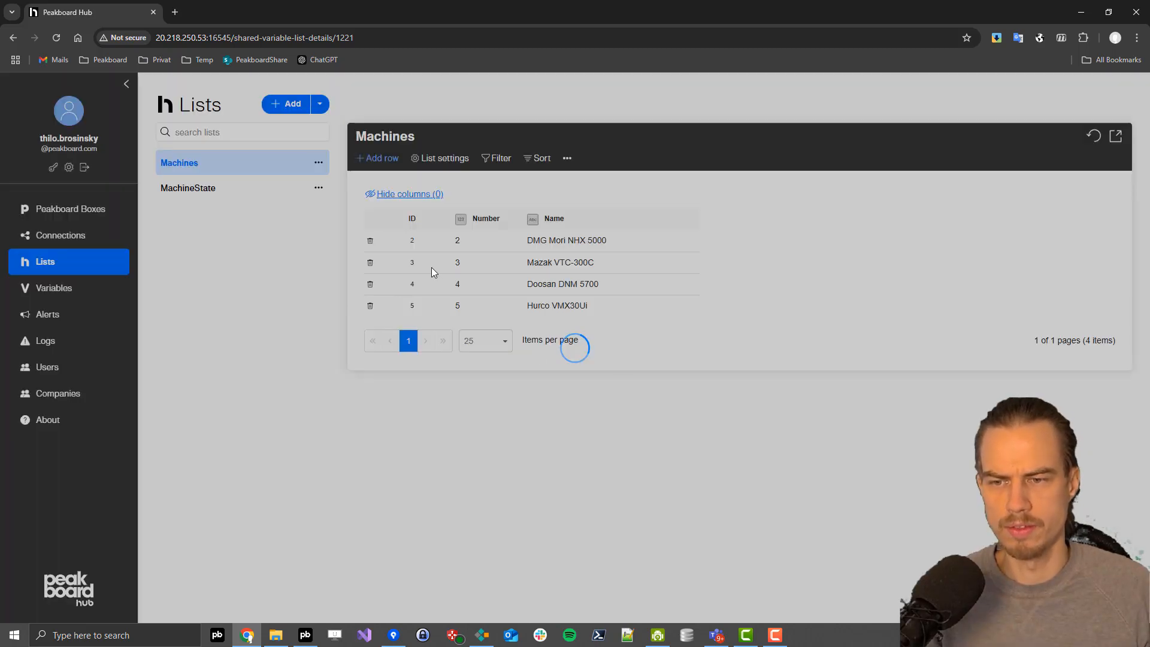
pyautogui.click(437, 196)
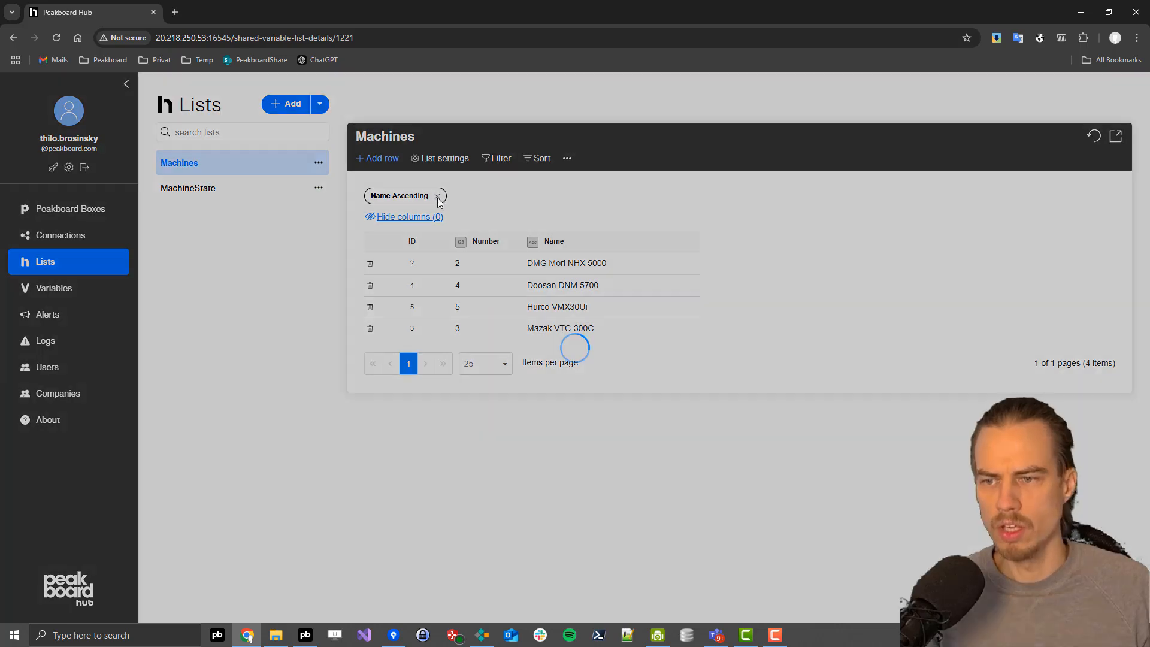
# Step: Hide the Number column in the Machines list
pyautogui.click(415, 194)
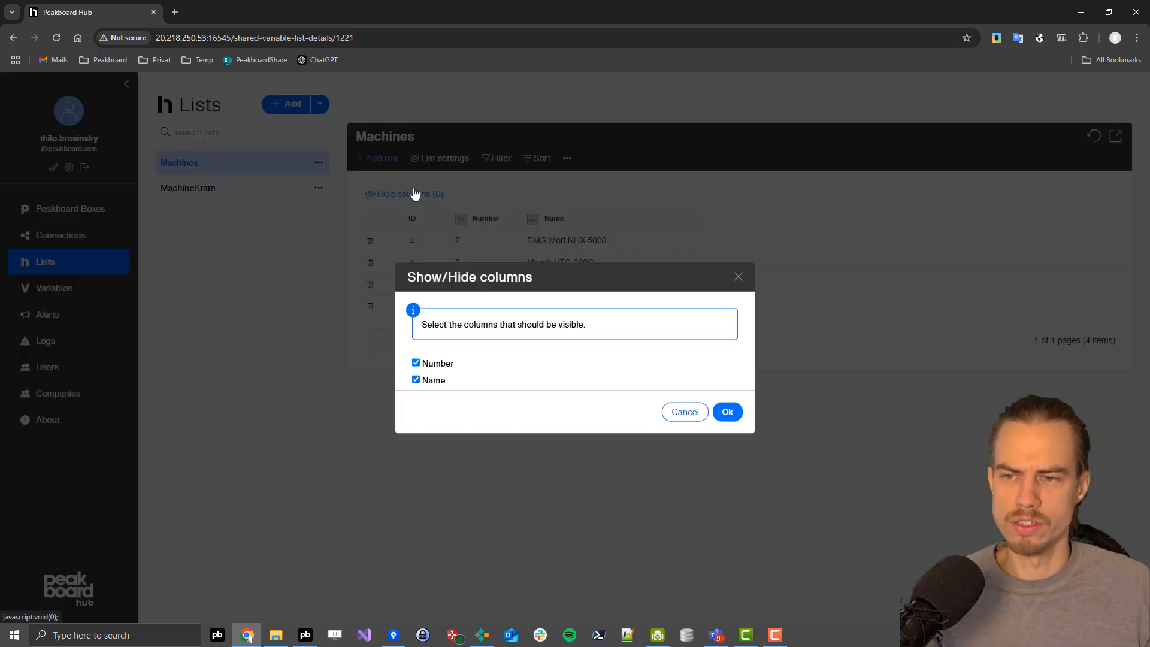
pyautogui.click(416, 363)
pyautogui.click(725, 412)
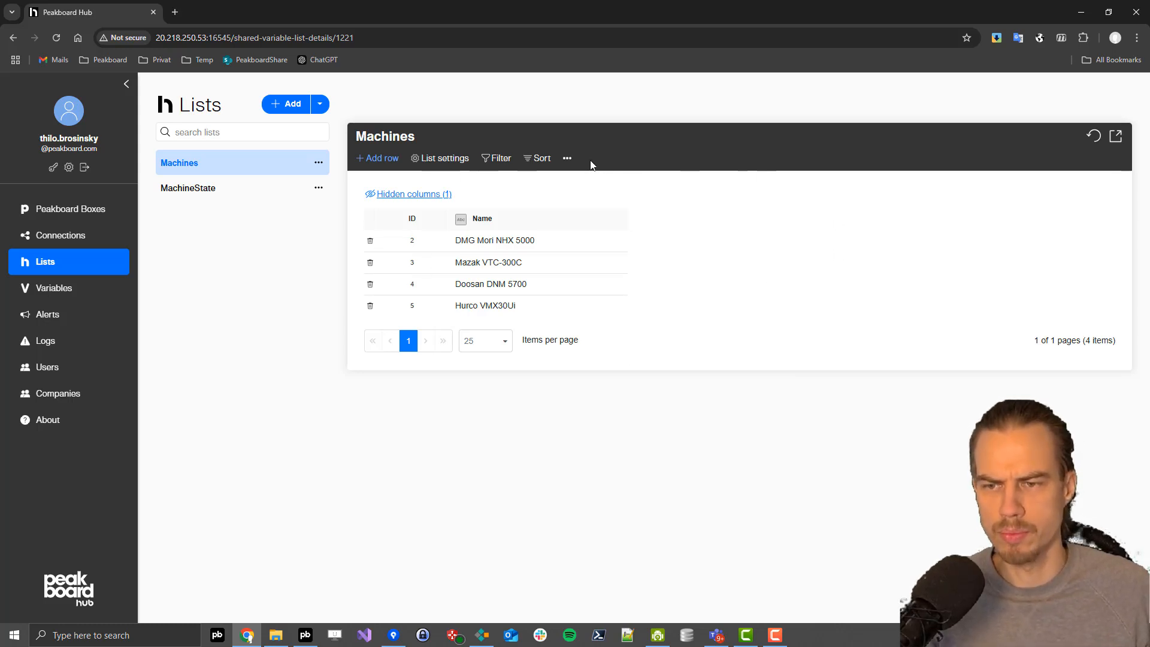
# Step: Examine the additional actions available for the Machines list without running any, and open the MachineState list
pyautogui.click(570, 161)
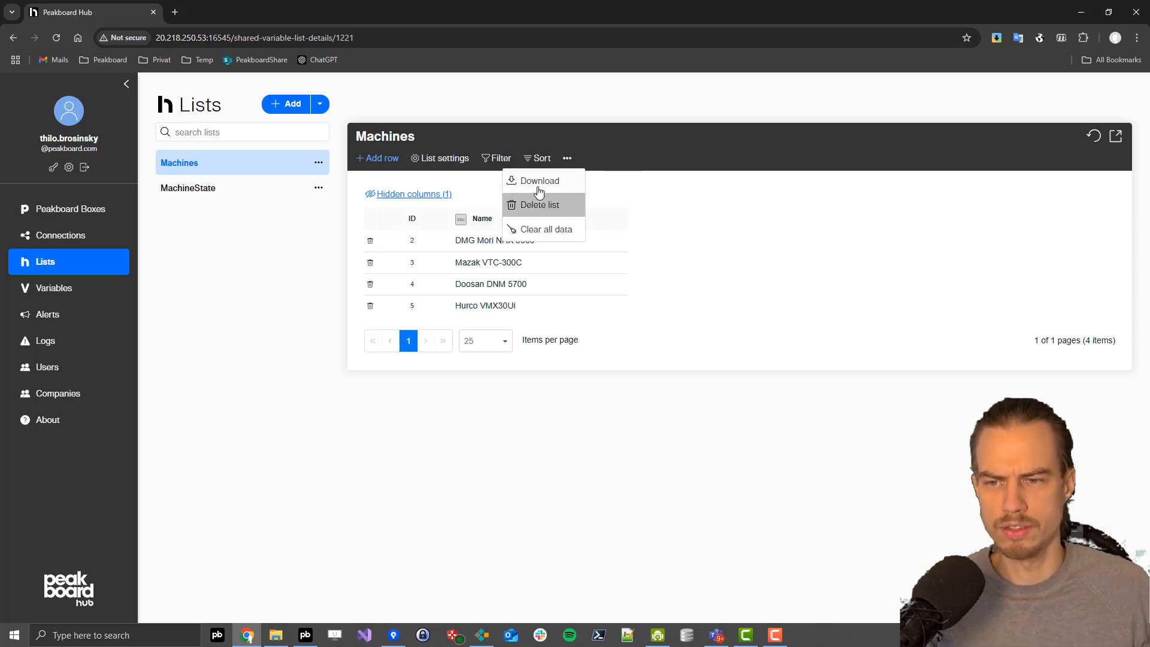
pyautogui.click(286, 284)
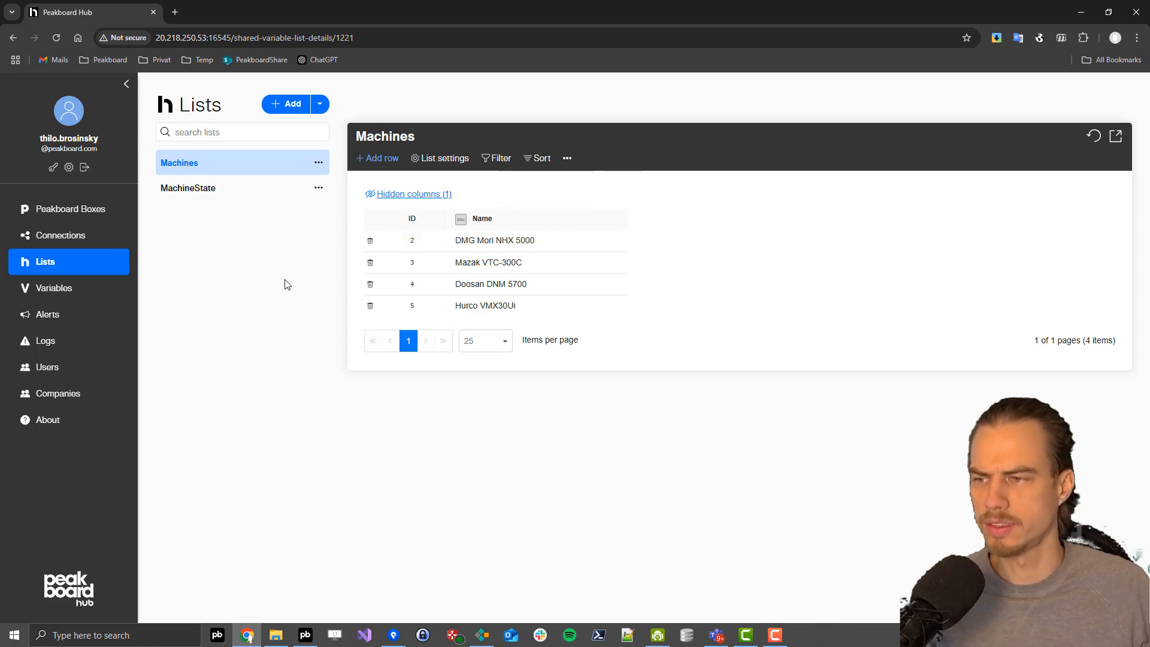
pyautogui.click(216, 189)
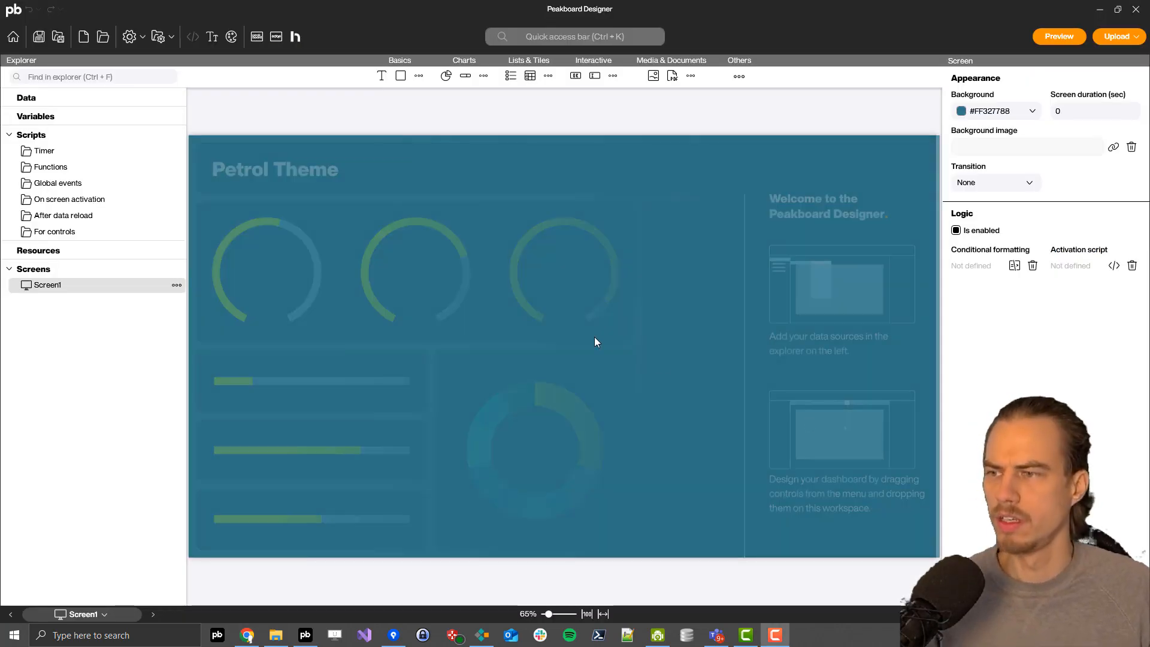
# Step: Switch to Peakboard Designer and start a new Peakboard Hub List data source named MachineState
pyautogui.click(407, 286)
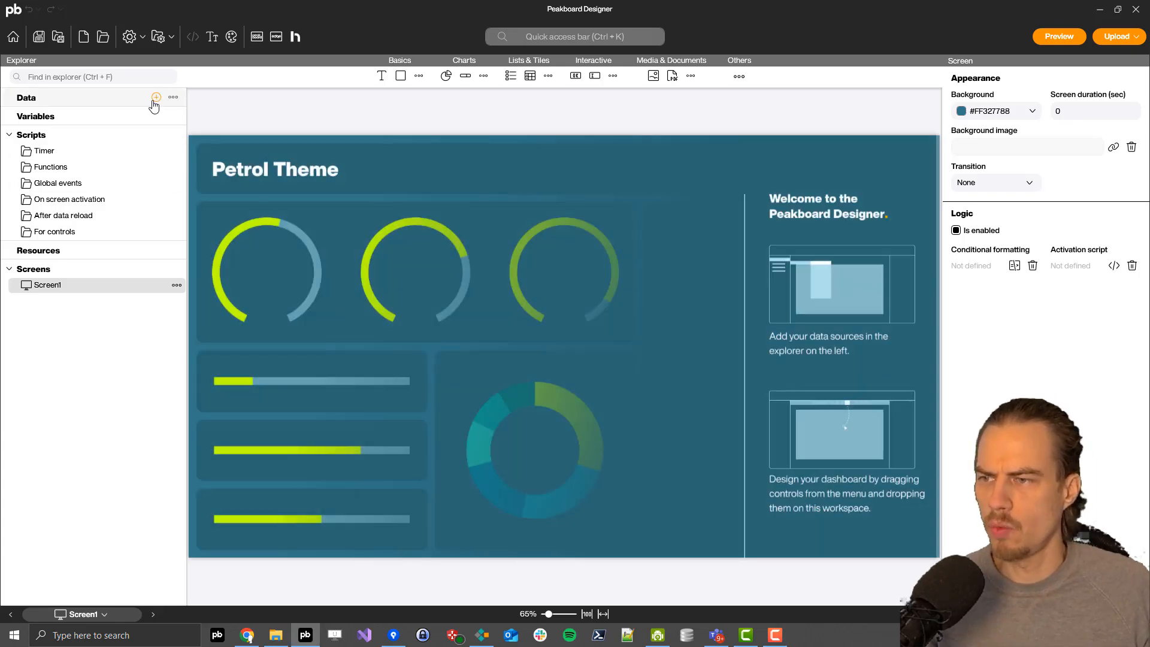
pyautogui.click(155, 98)
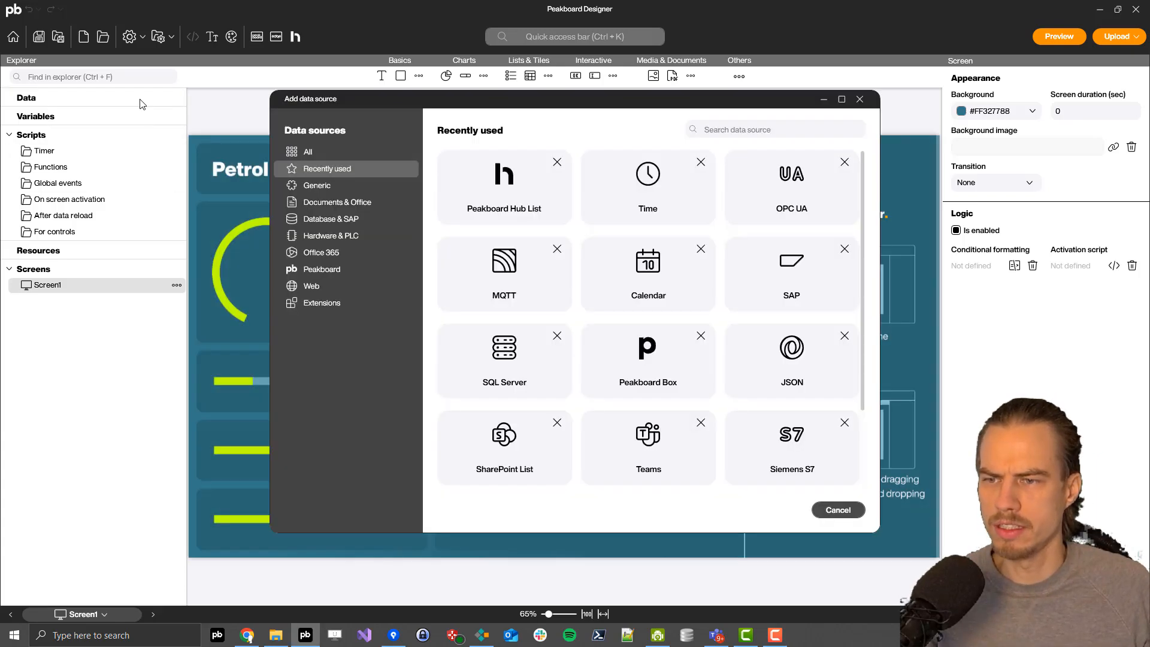
pyautogui.click(521, 223)
pyautogui.write('Mac')
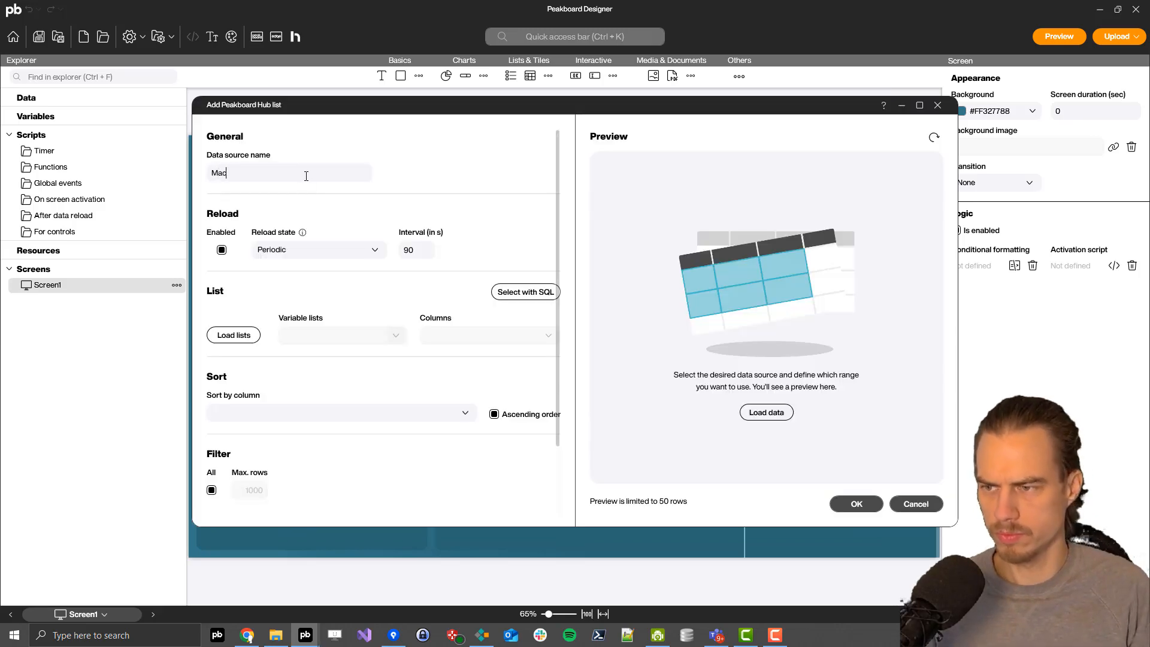
pyautogui.write('hineState')
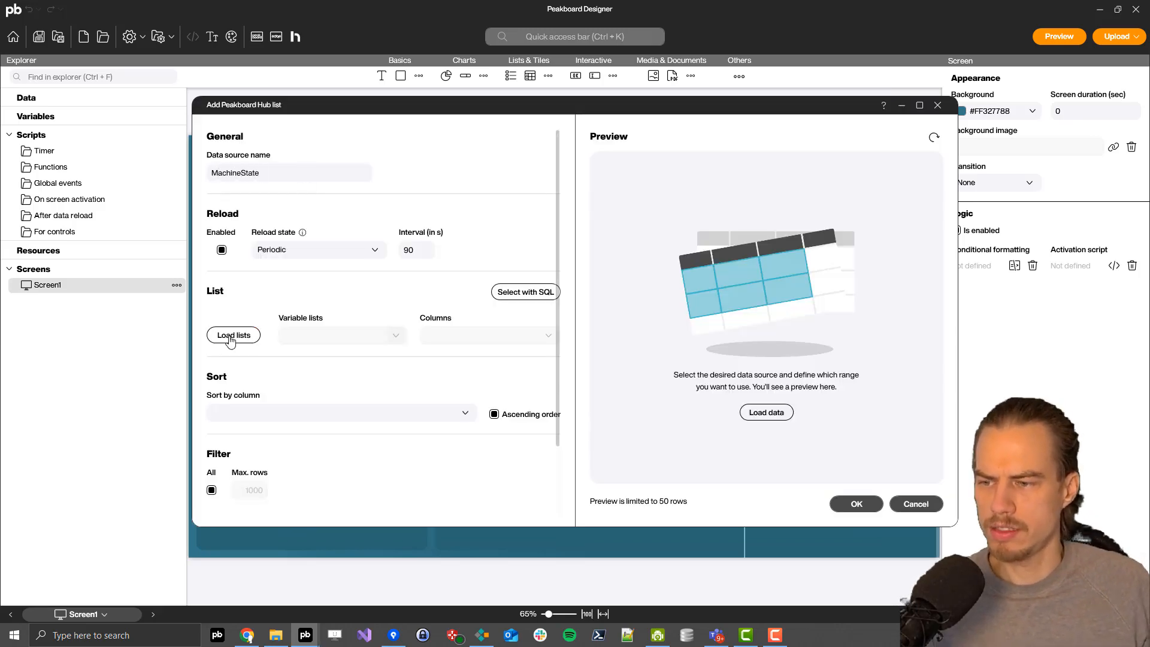
# Step: Load the available hub lists and choose MachineState as the data source's variable list
pyautogui.click(233, 334)
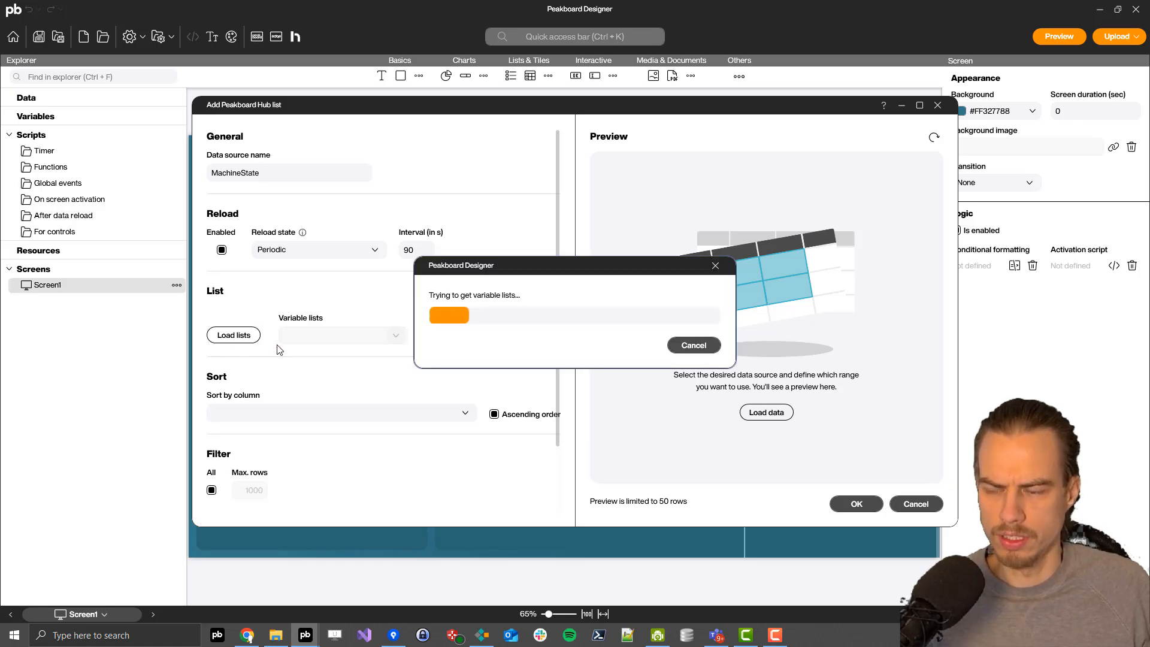
pyautogui.click(338, 336)
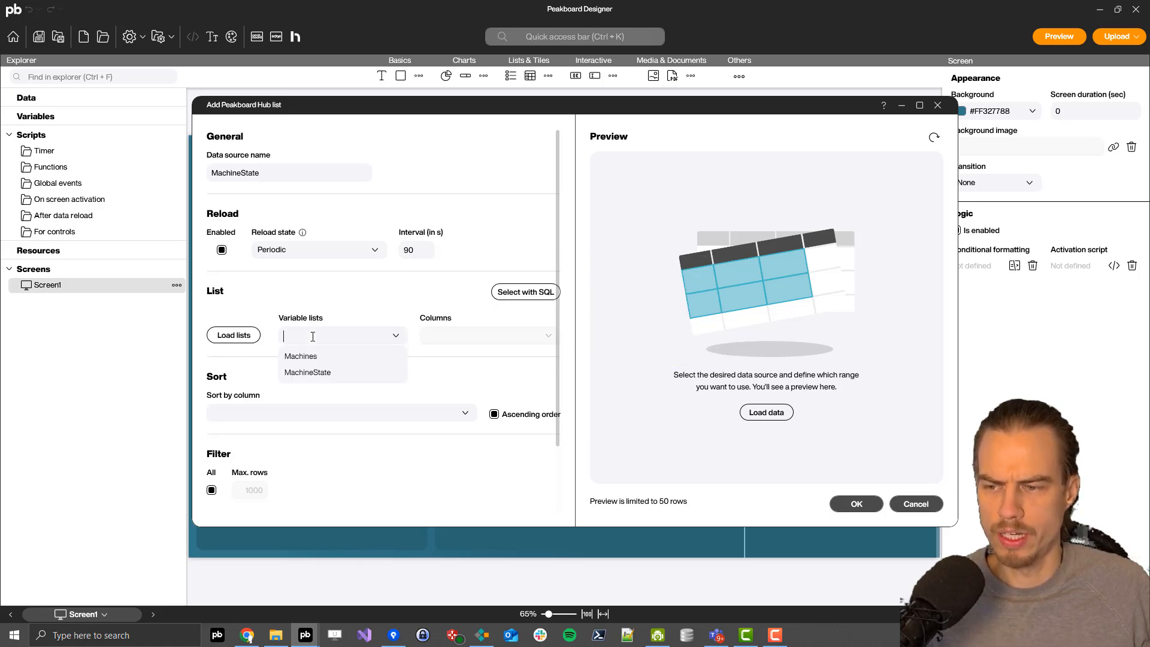
pyautogui.click(327, 374)
# Step: Add an advanced filter condition to inspect the columns it offers, and remove the condition again
pyautogui.scroll(-2, 274, 387)
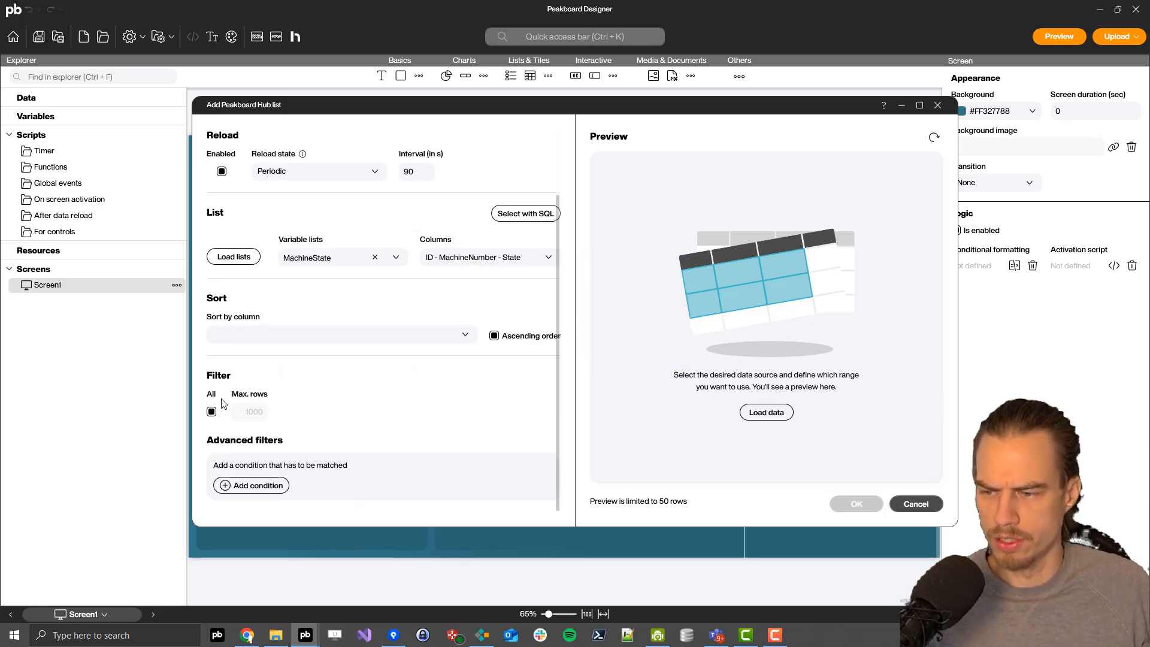
pyautogui.click(252, 485)
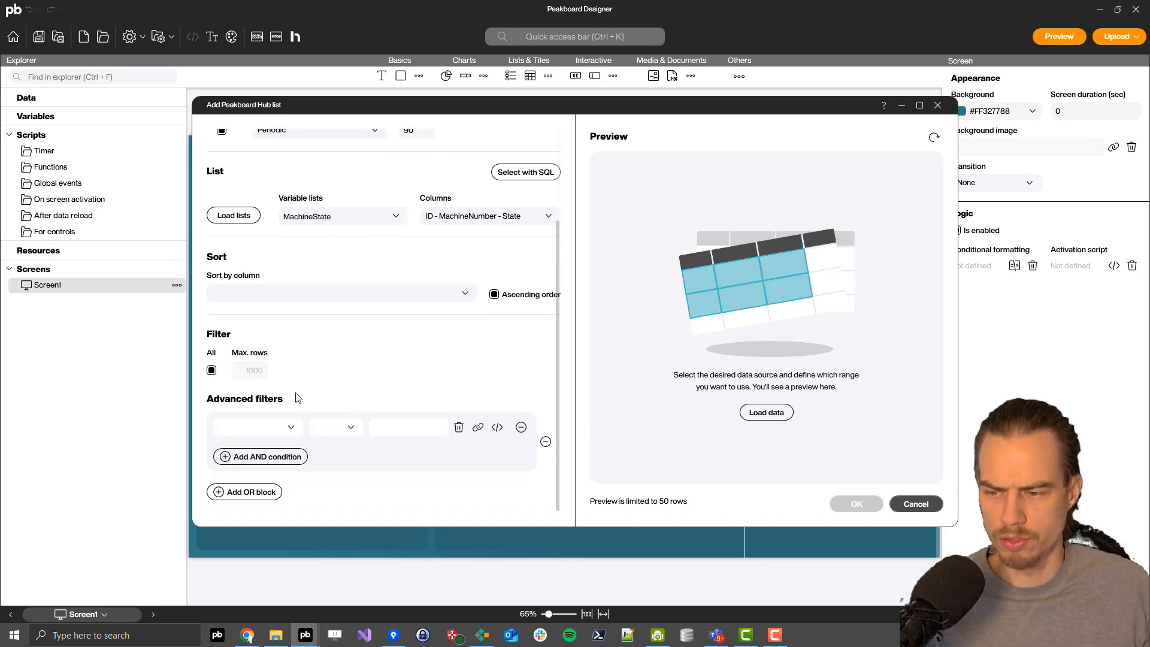
pyautogui.click(233, 427)
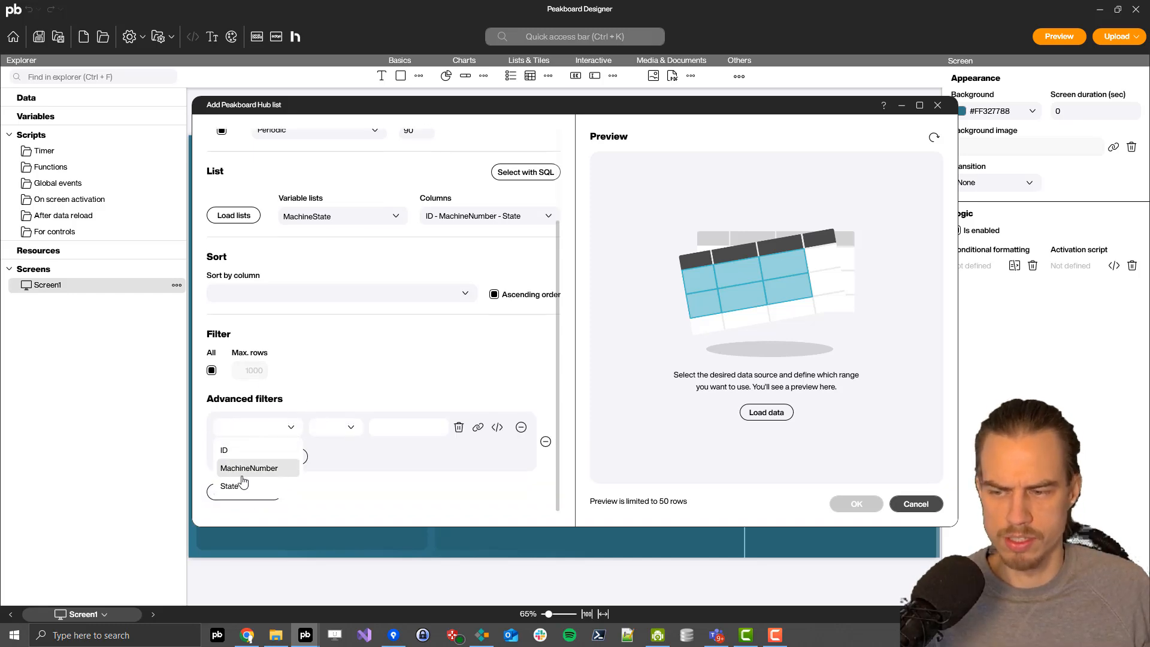
pyautogui.click(370, 362)
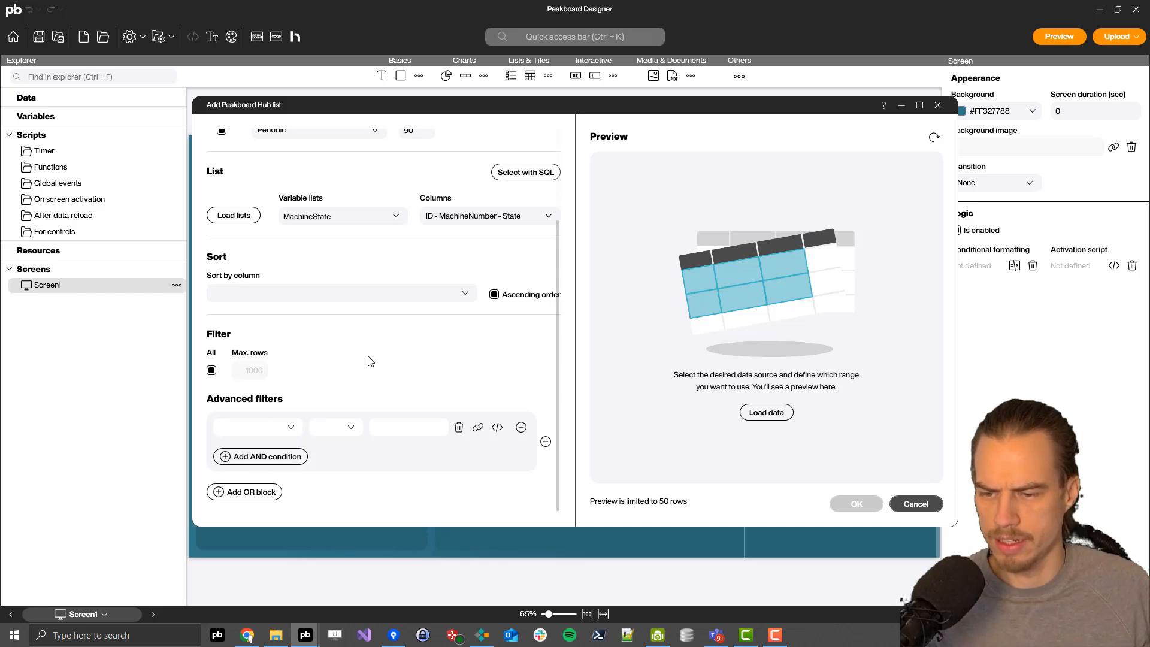
pyautogui.click(545, 442)
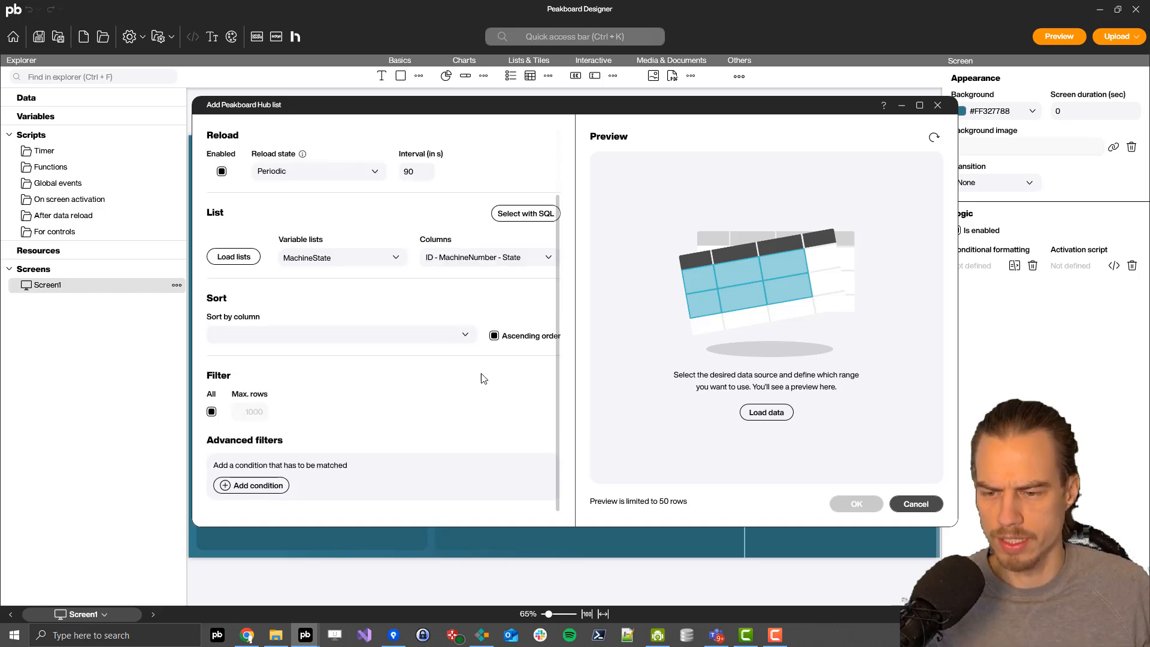
# Step: Load the preview data for the MachineState list and add the configured data source to the project
pyautogui.scroll(2, 546, 419)
pyautogui.click(786, 413)
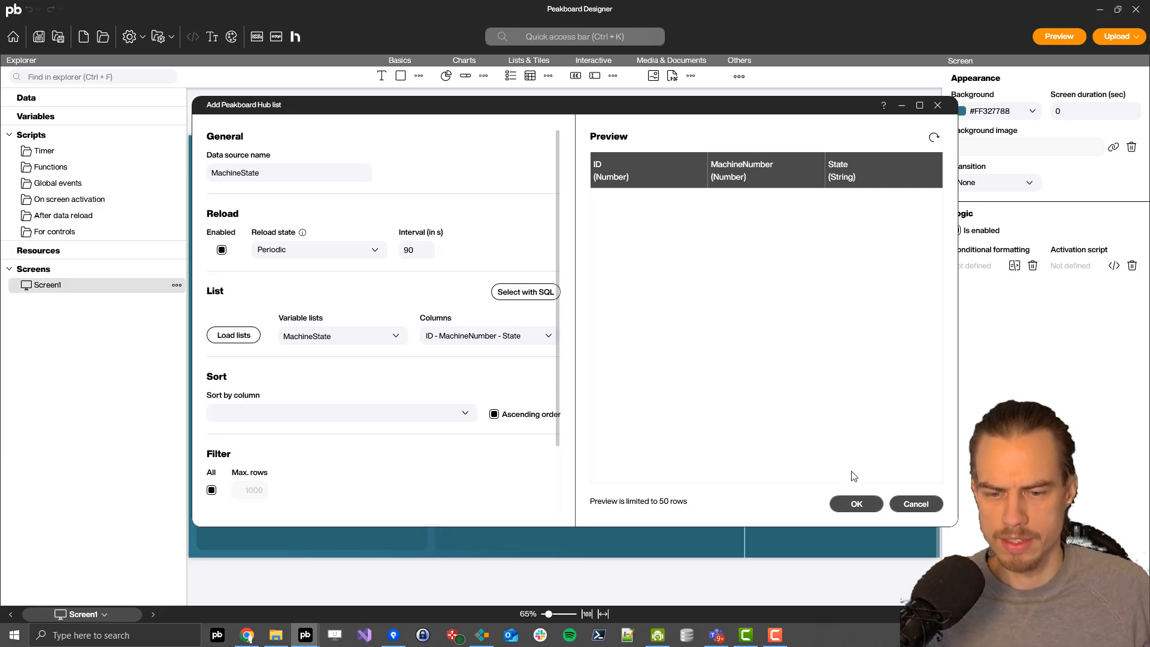
pyautogui.click(857, 504)
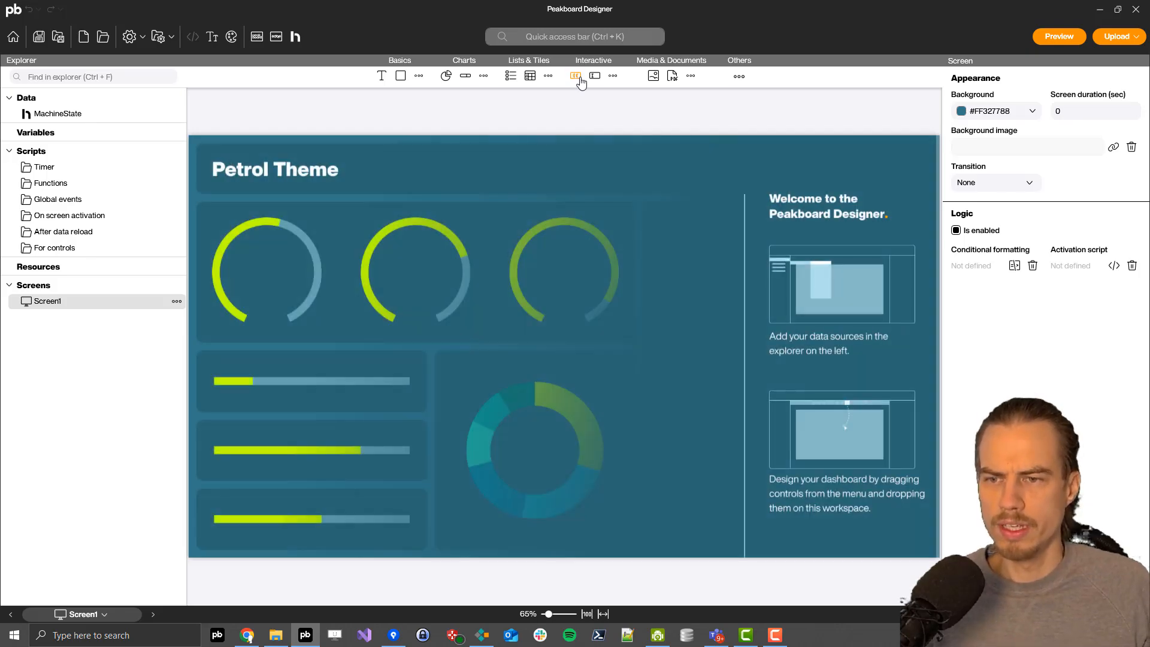
# Step: Place a button on Screen1 at left 40 and top 40, replacing the welcome template
pyautogui.moveTo(576, 76); pyautogui.dragTo(384, 230)
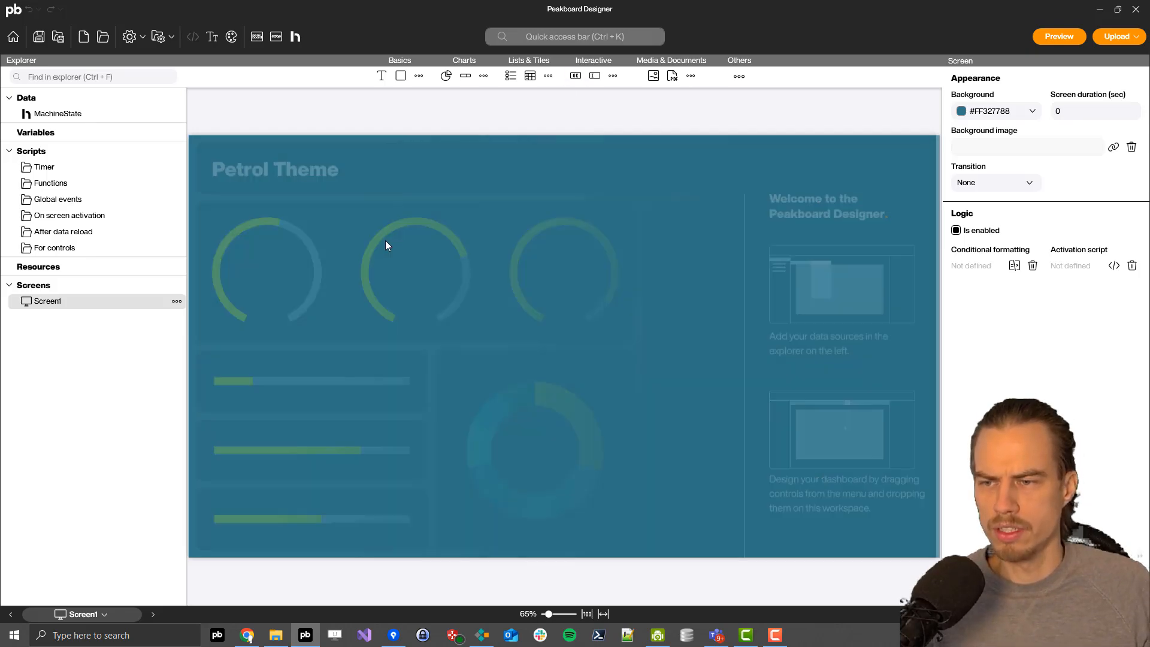
pyautogui.moveTo(575, 85); pyautogui.dragTo(341, 267)
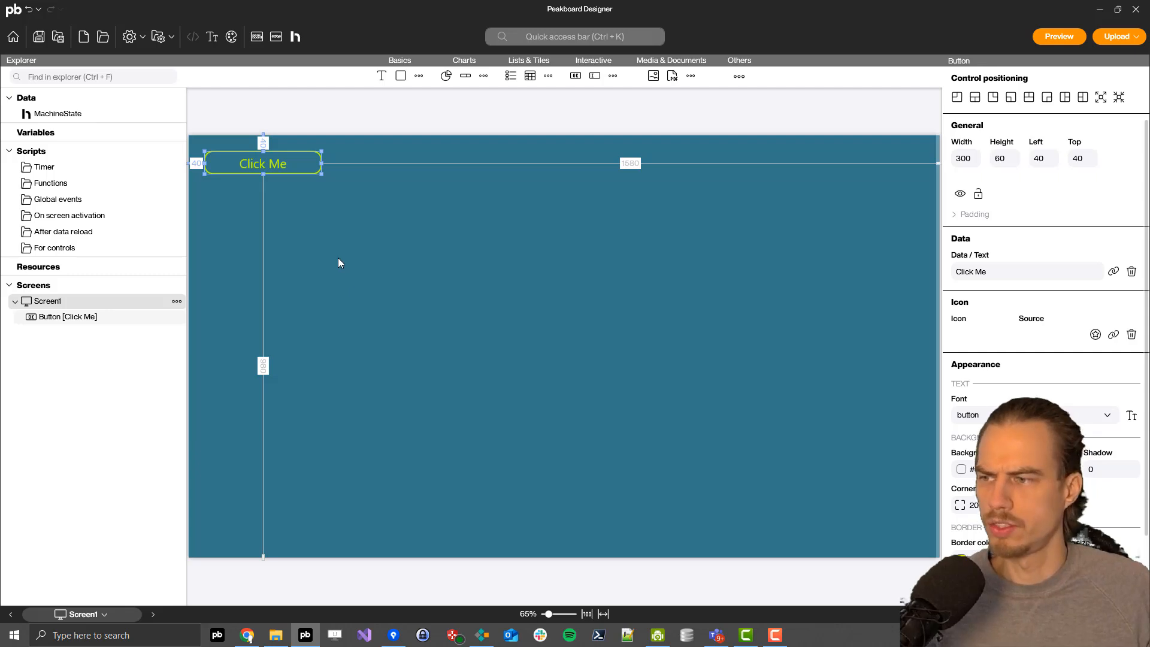
# Step: Open the button's Tapped script and add the Peakboard Hub block that adds a row at the end of MachineState
pyautogui.doubleClick(236, 164)
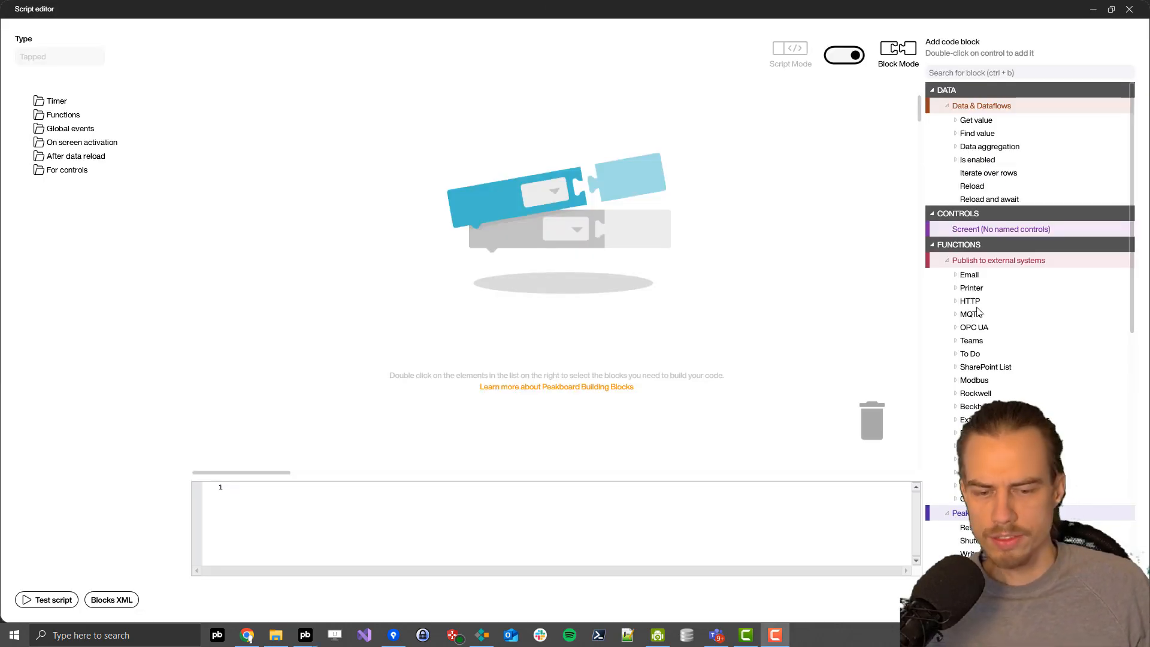
pyautogui.scroll(-1, 985, 304)
pyautogui.scroll(-1, 966, 355)
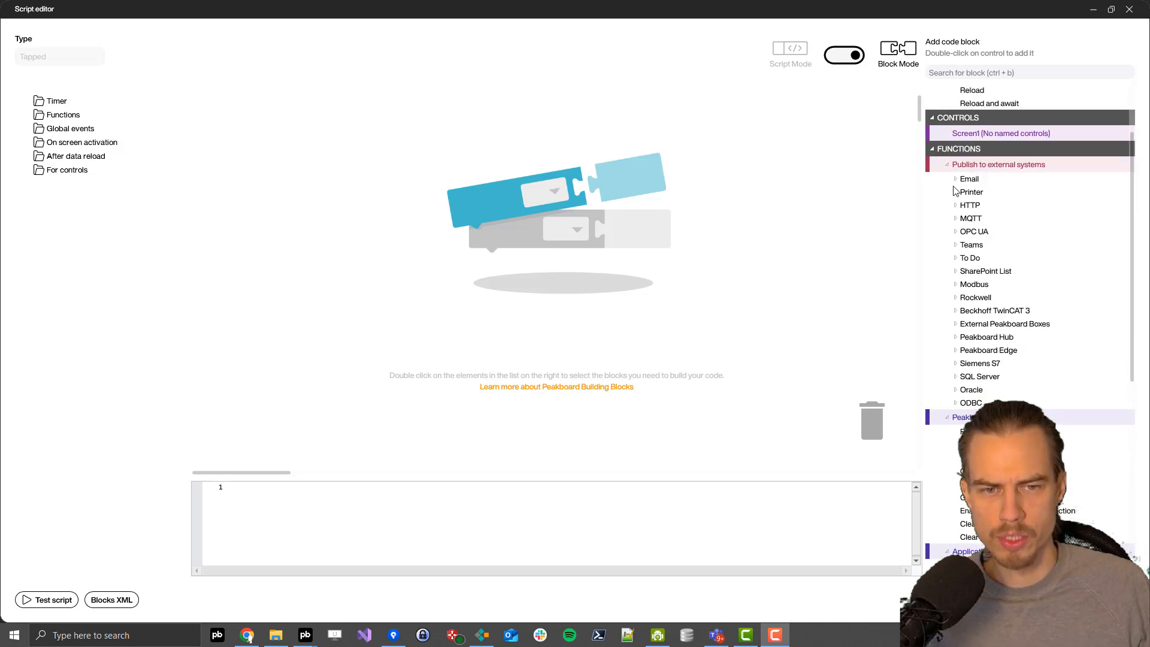
pyautogui.scroll(-1, 956, 190)
pyautogui.scroll(-1, 1000, 113)
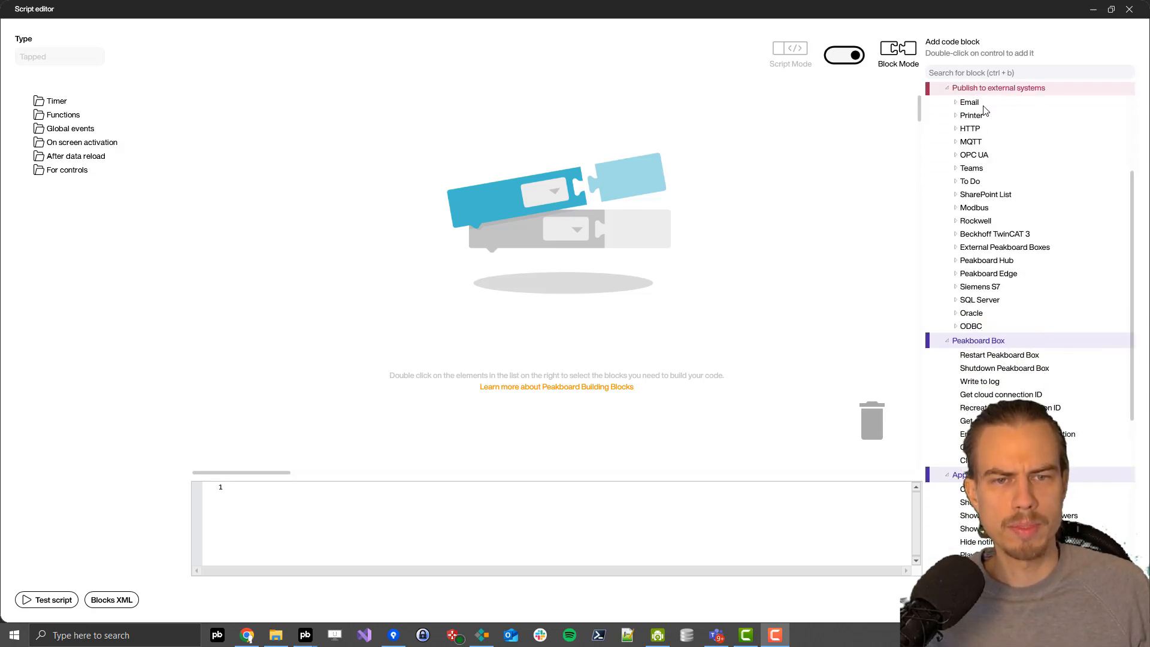
pyautogui.scroll(-1, 961, 178)
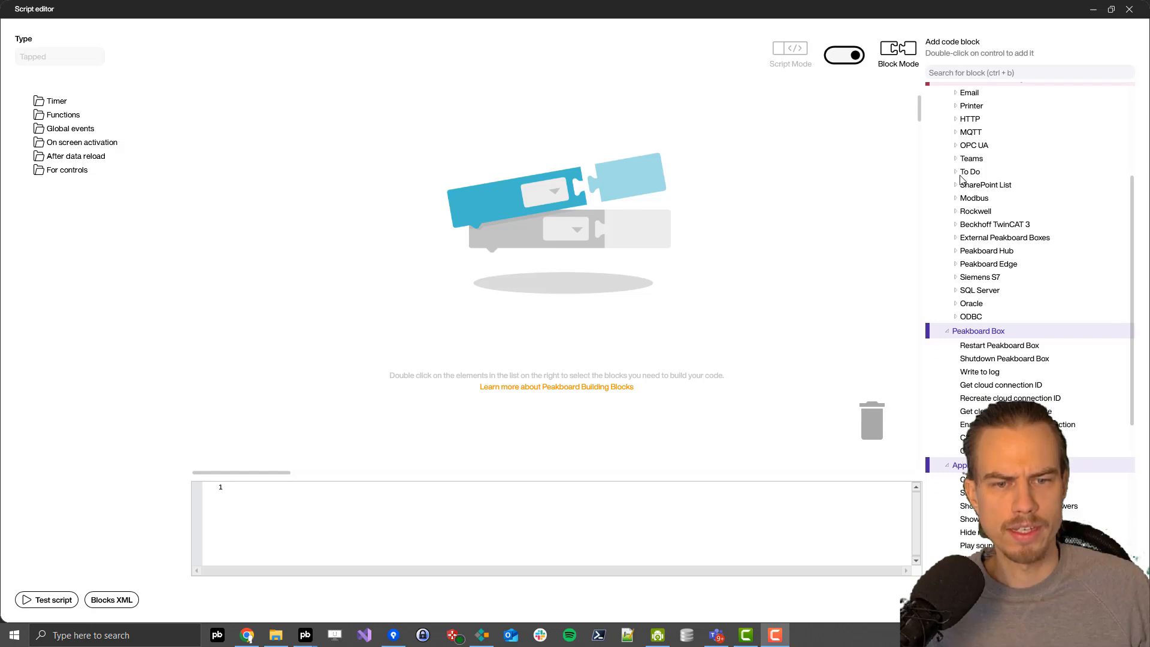
pyautogui.click(955, 251)
pyautogui.scroll(-3, 964, 222)
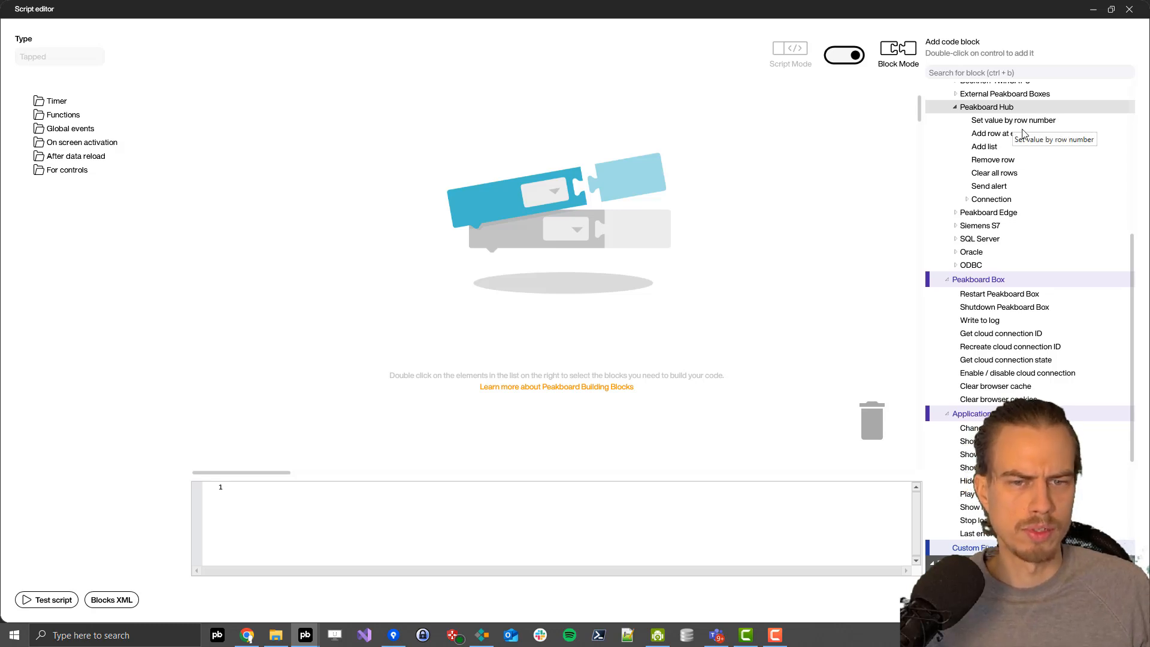
pyautogui.click(983, 138)
pyautogui.doubleClick(983, 138)
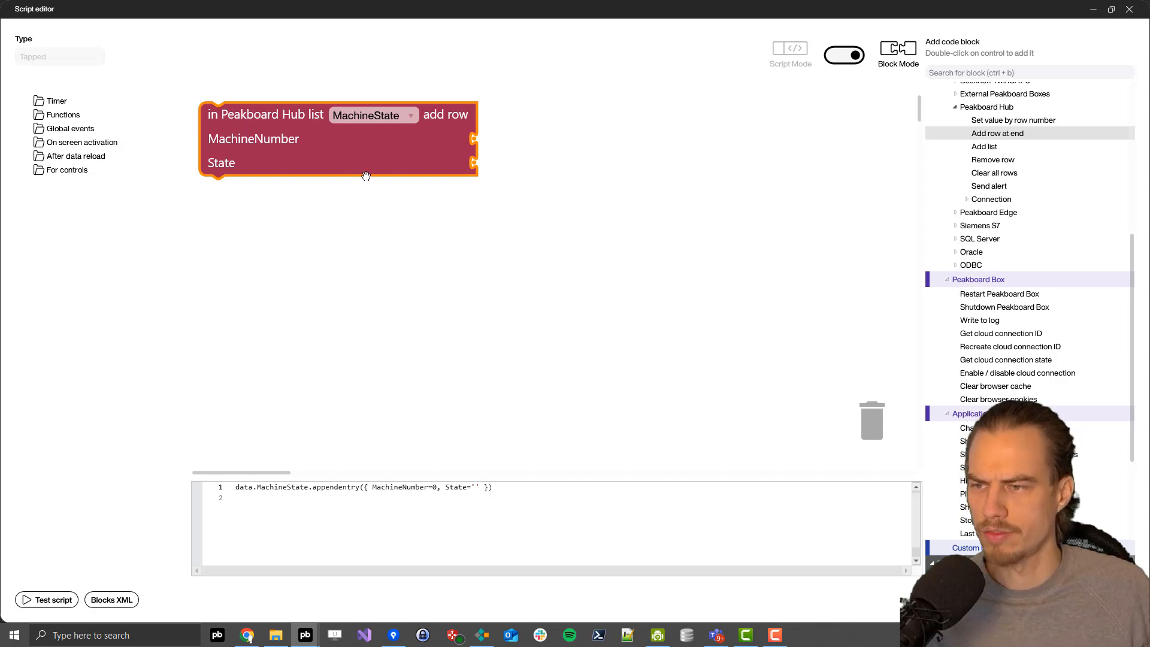
# Step: Set the new row's MachineNumber to 1 and State to Problem, and save the button script
pyautogui.click(475, 140)
pyautogui.click(499, 146)
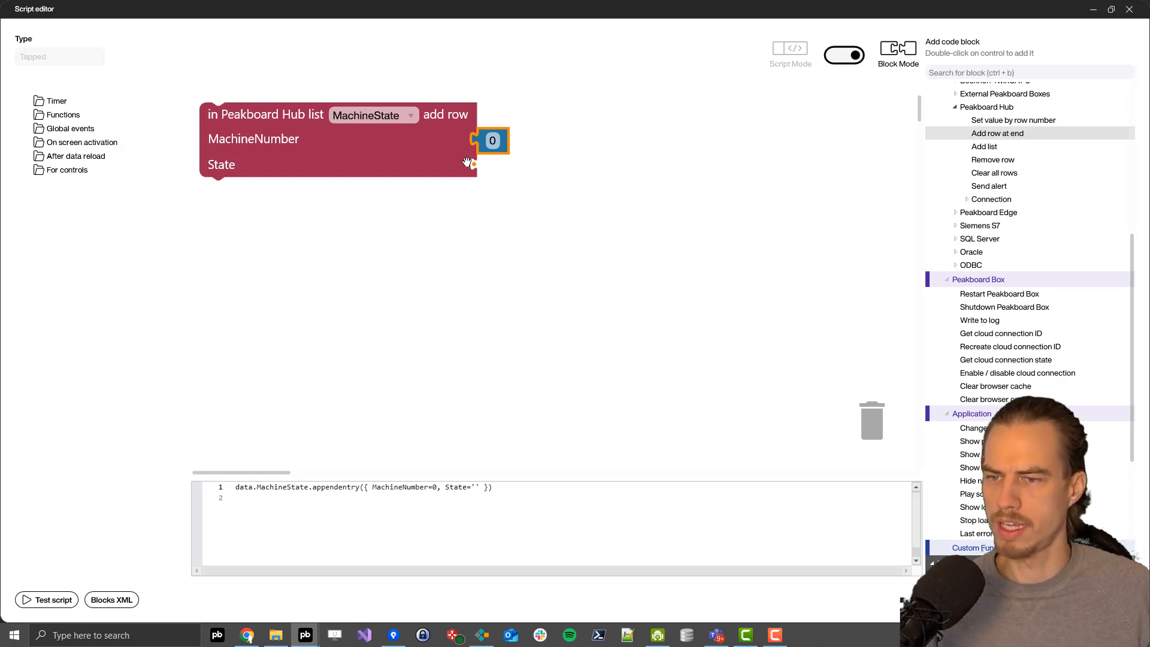
pyautogui.write('1')
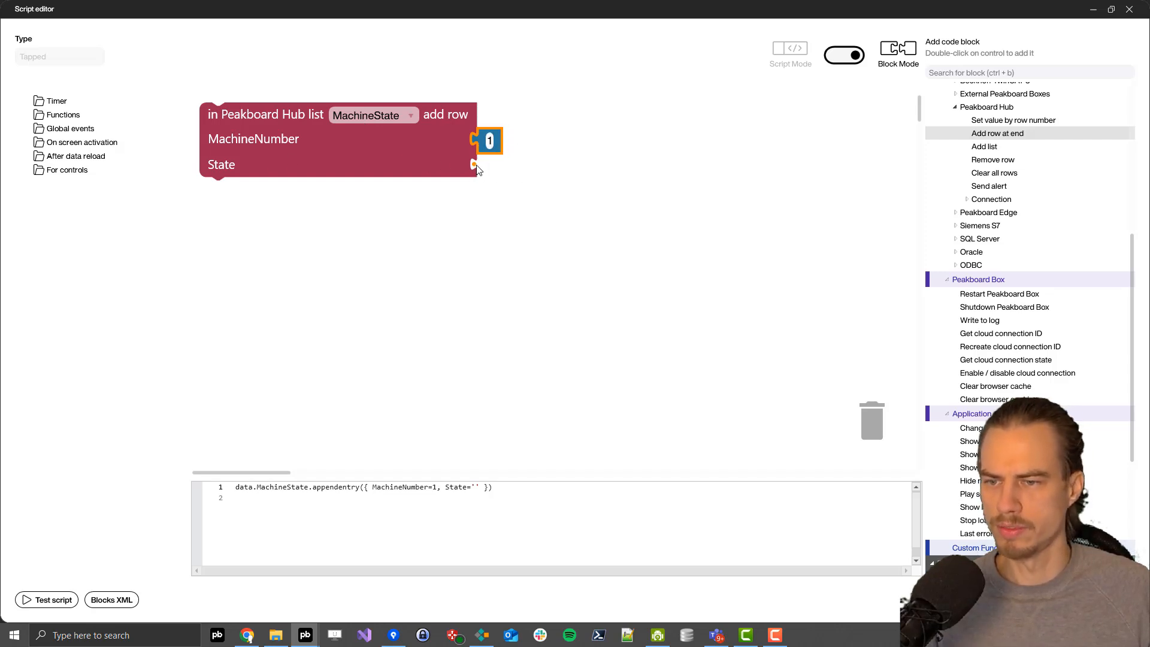
pyautogui.click(476, 165)
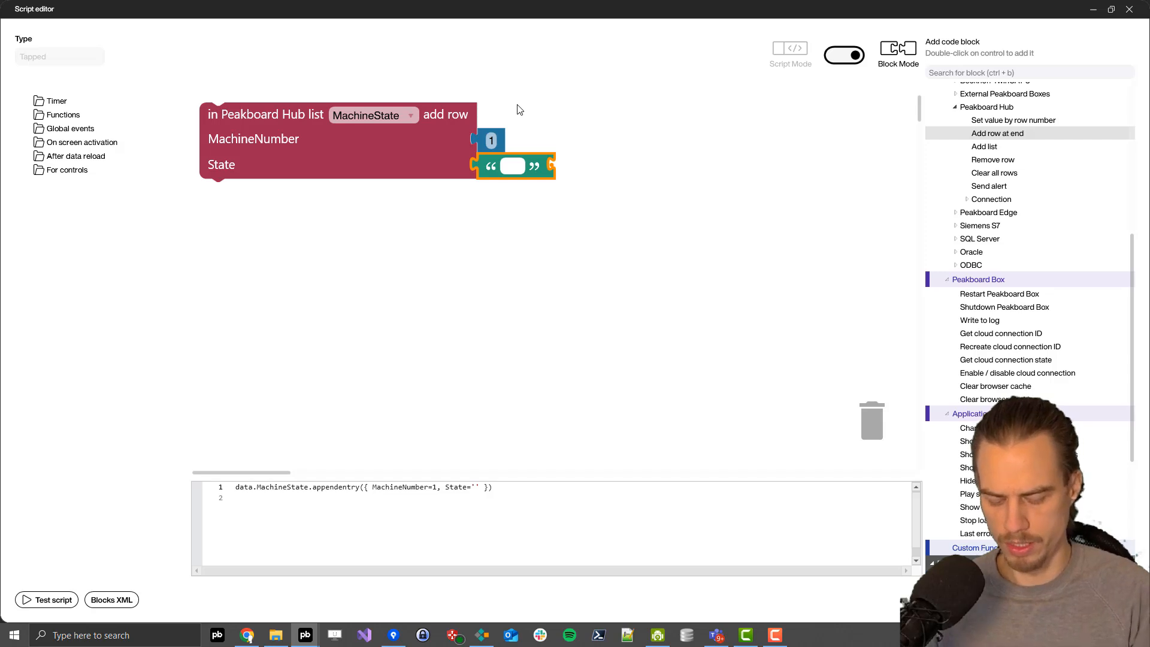
pyautogui.write('Pro')
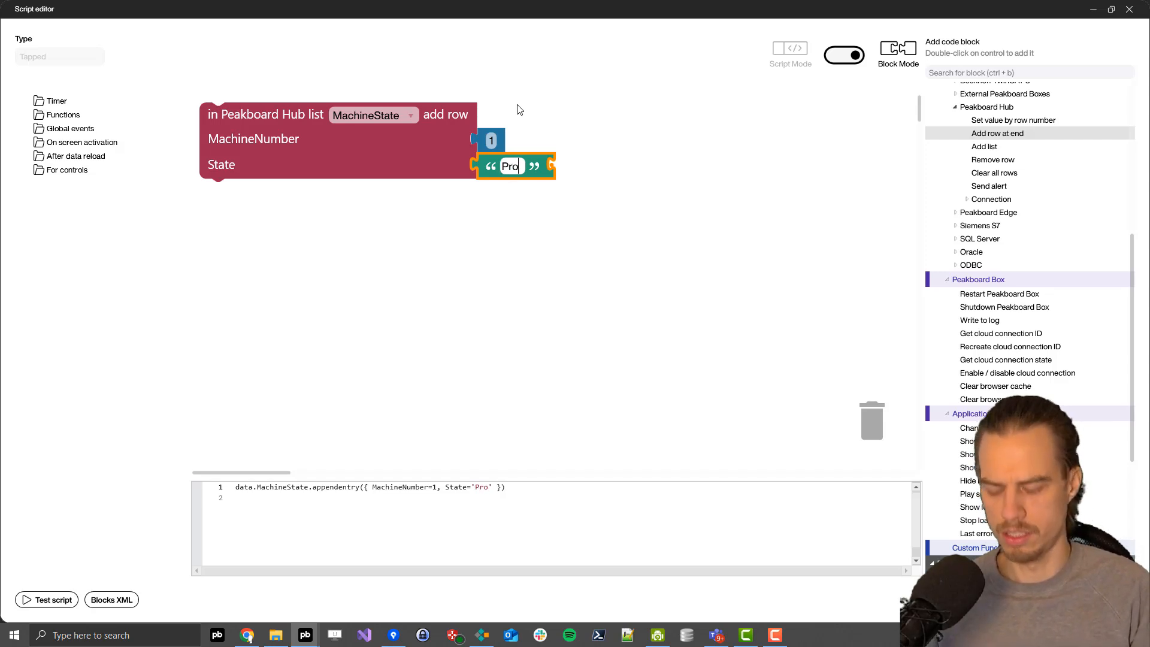
pyautogui.write('blem')
pyautogui.click(814, 316)
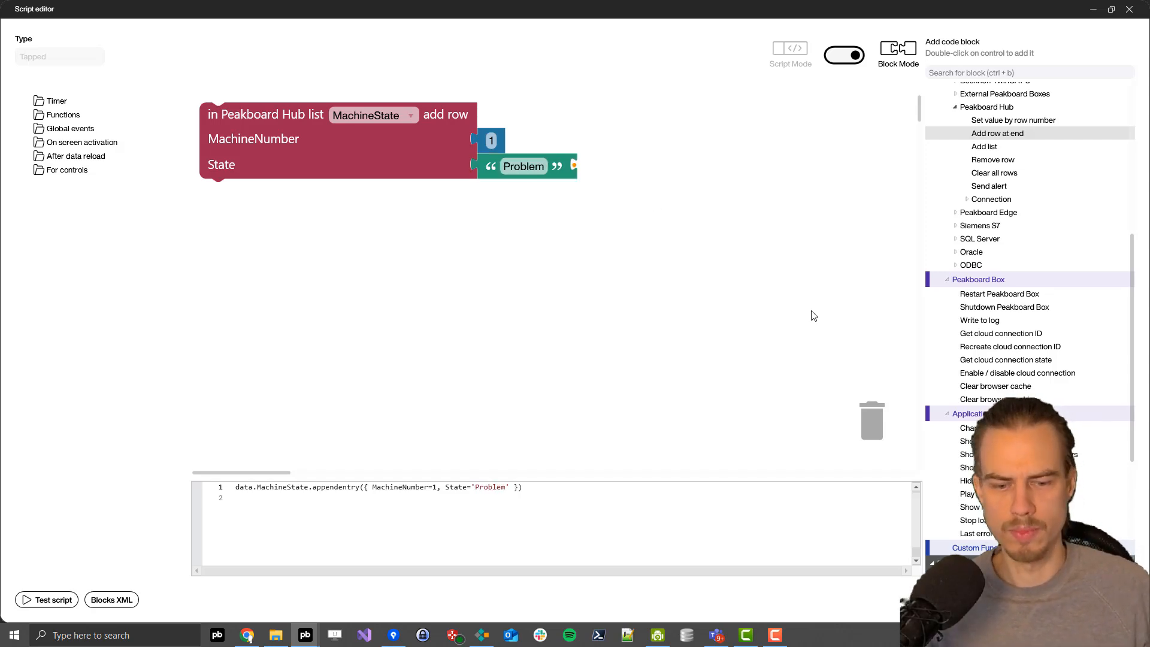
pyautogui.click(1105, 600)
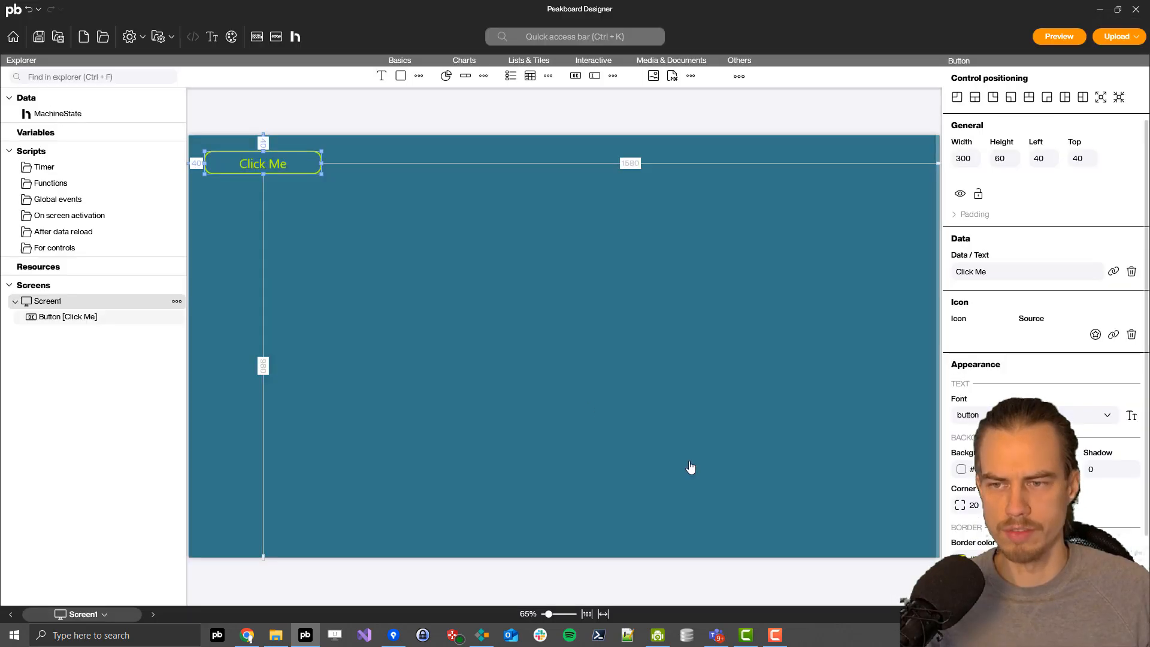
# Step: Preview the dashboard and run the Click Me button to test adding the invalid row to MachineState
pyautogui.click(536, 327)
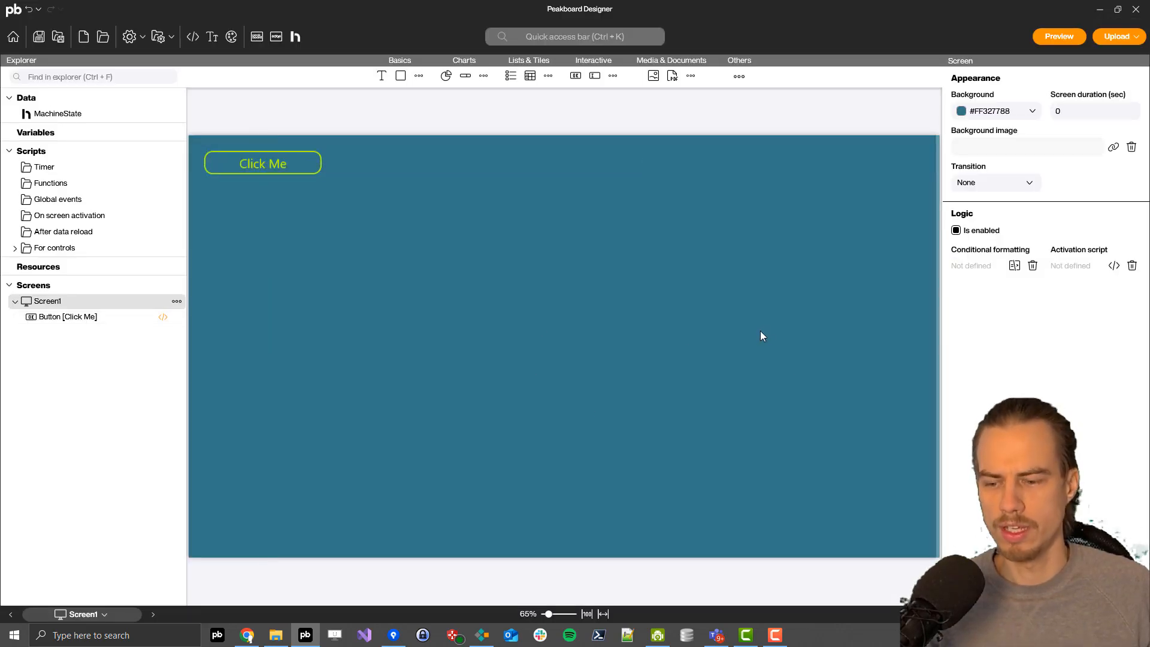
pyautogui.click(1047, 38)
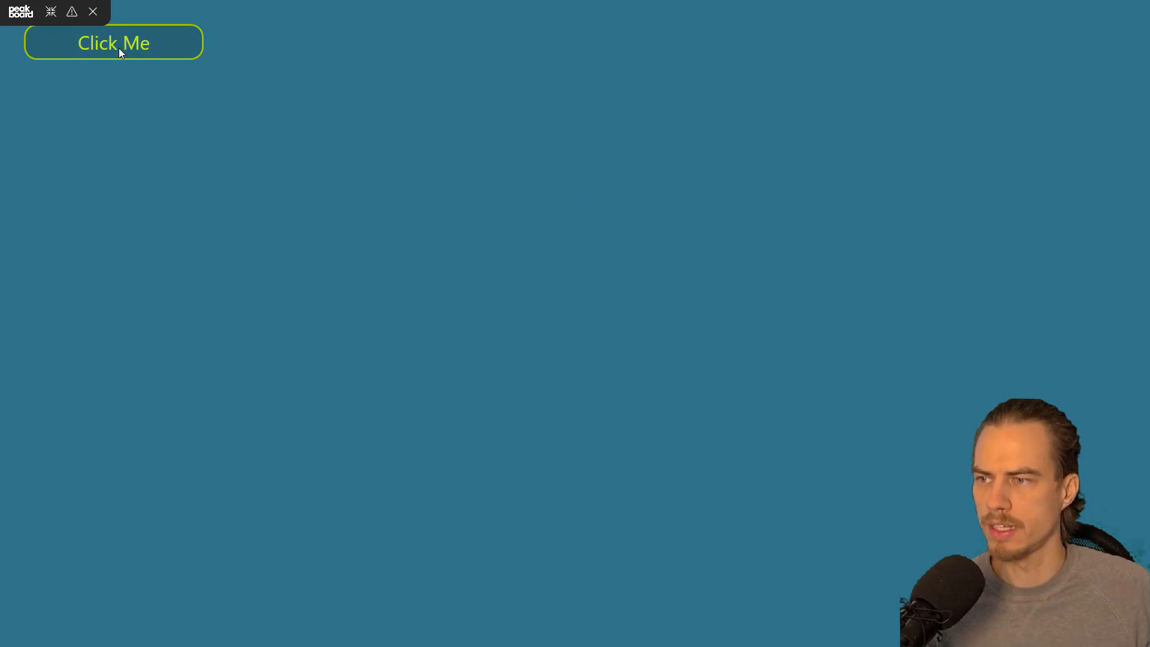
pyautogui.click(117, 47)
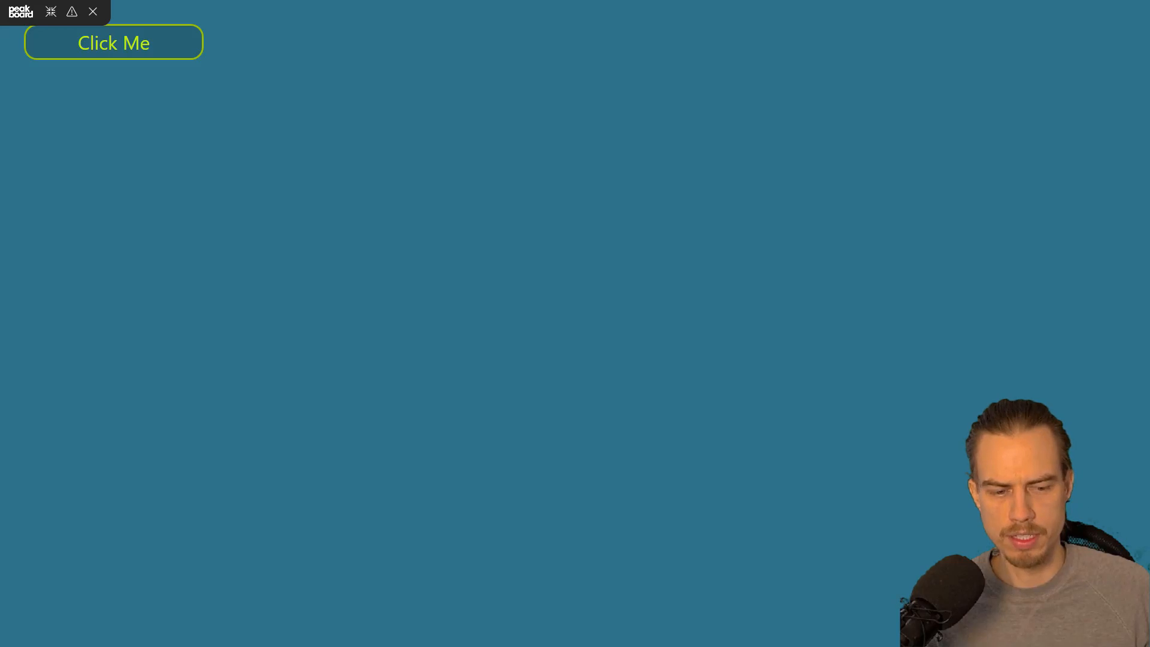
# Step: Switch to Peakboard Hub in the browser, refresh the MachineState list, and set the State of the row for machine 1 to Ok
pyautogui.click(248, 637)
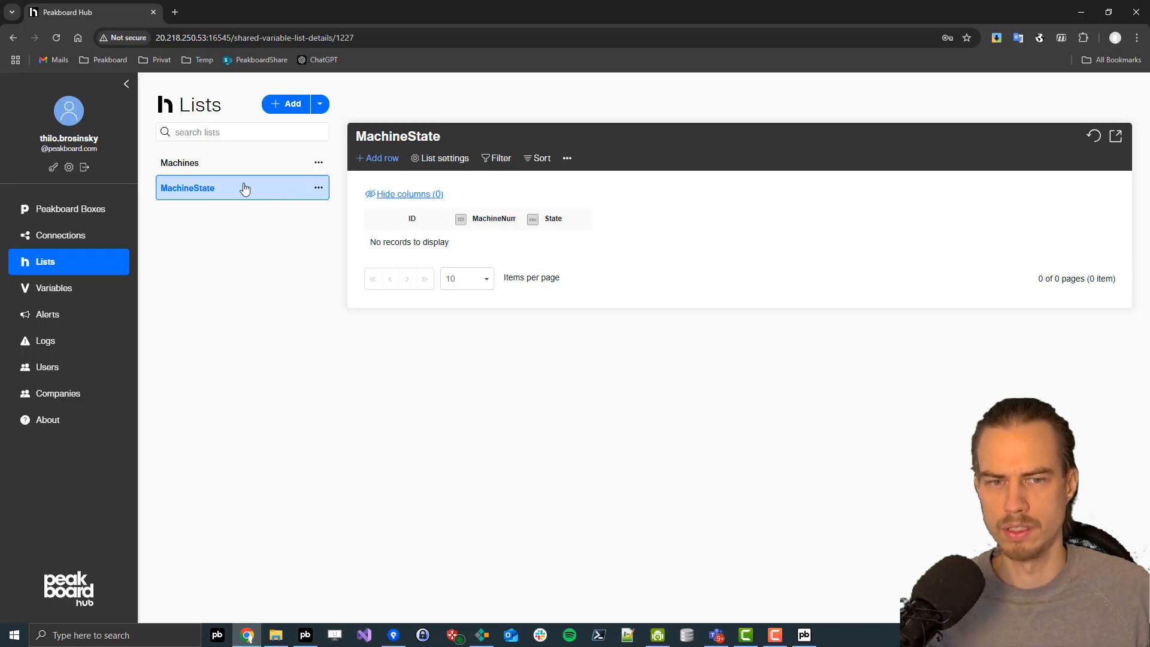
pyautogui.click(1093, 138)
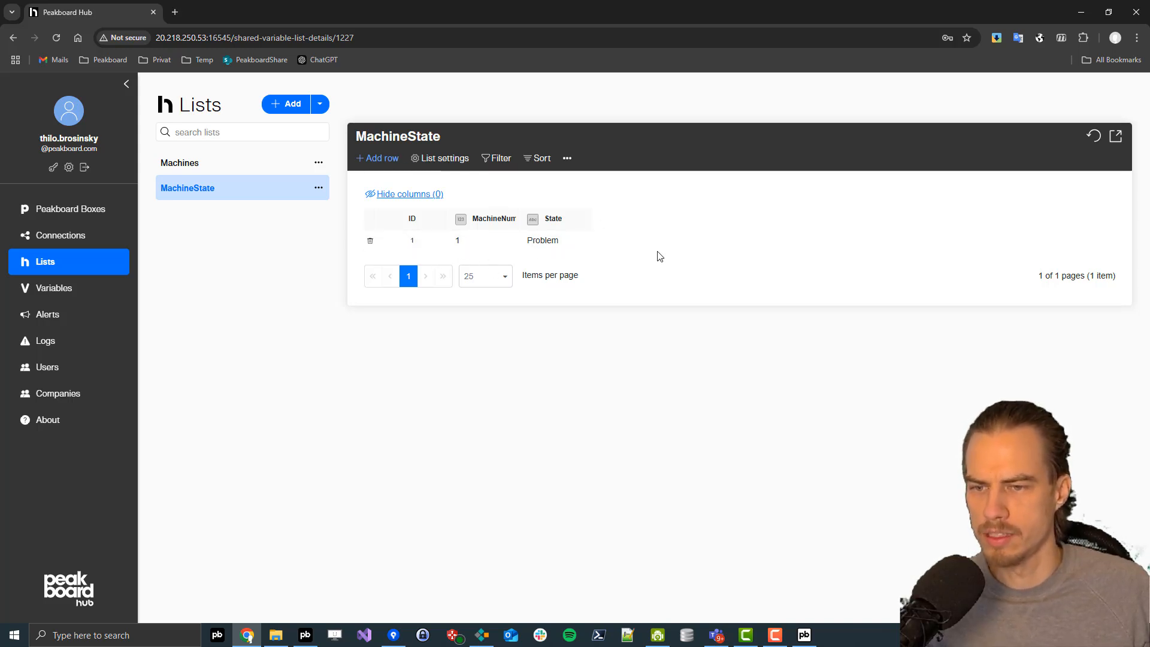
pyautogui.click(553, 247)
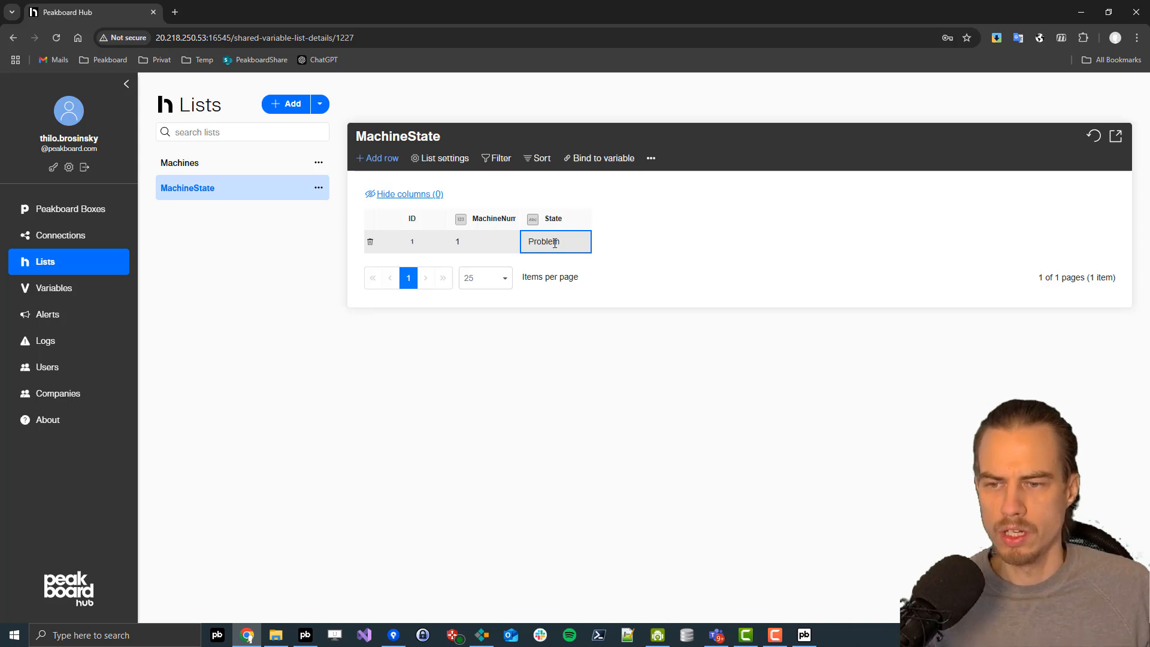
pyautogui.doubleClick(556, 246)
pyautogui.click(558, 245)
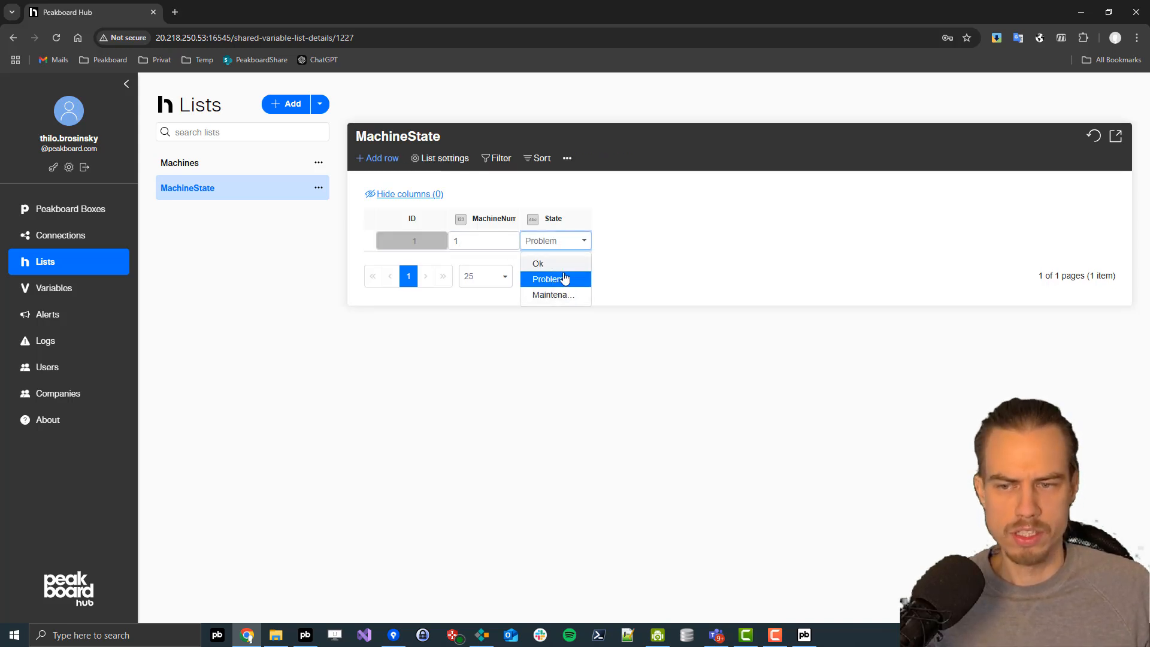
pyautogui.click(559, 265)
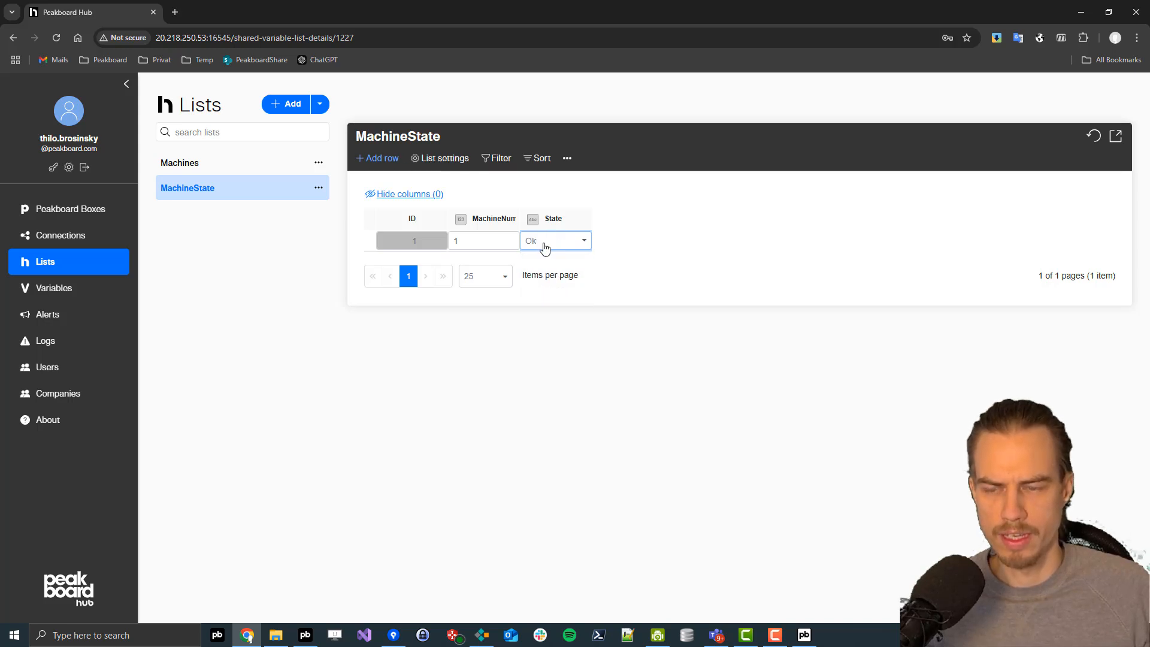
pyautogui.click(660, 401)
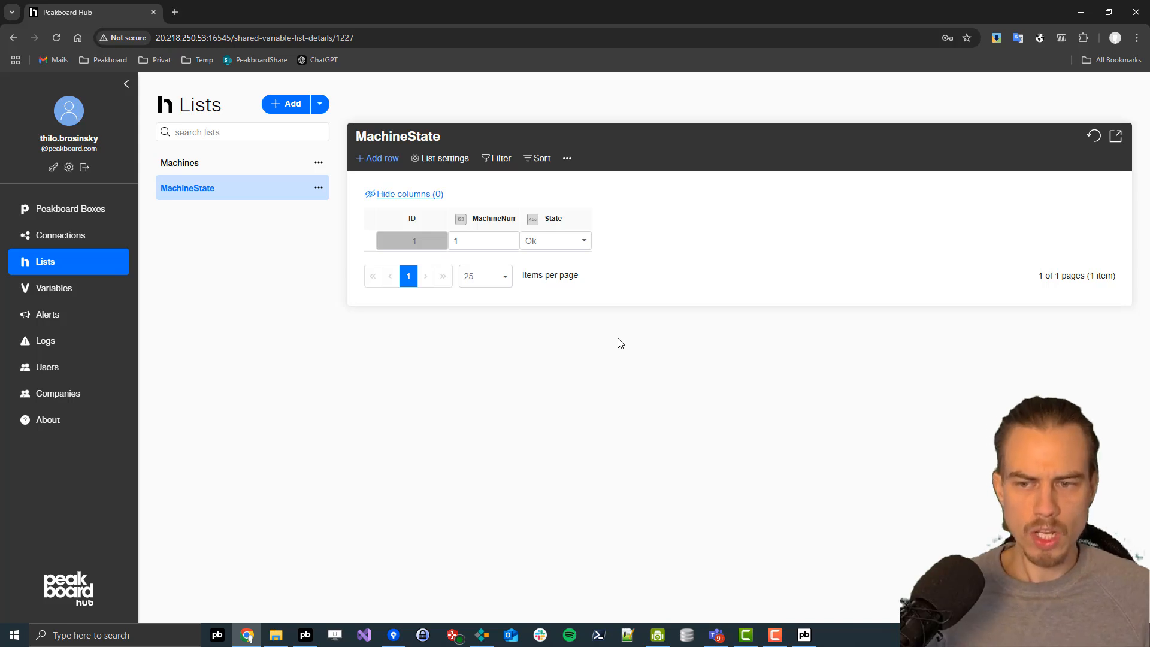